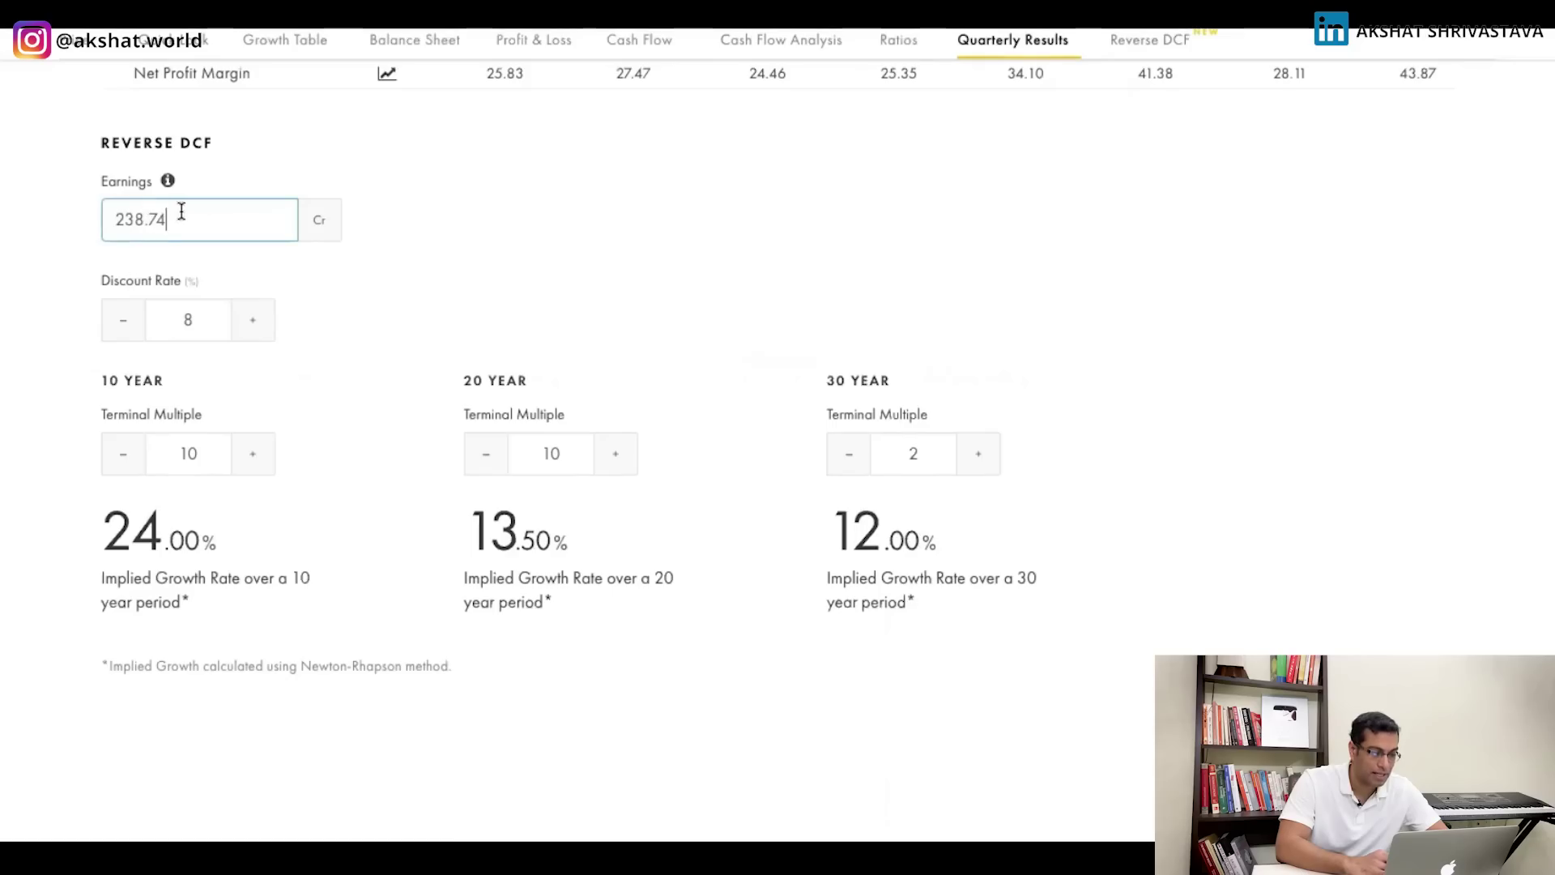
Set the reverse DCF earnings to 238.00 Cr and the discount rate to 15%.
key("BackSpace")
key("BackSpace")
key("BackSpace")
type(".00")
left_click(187, 320)
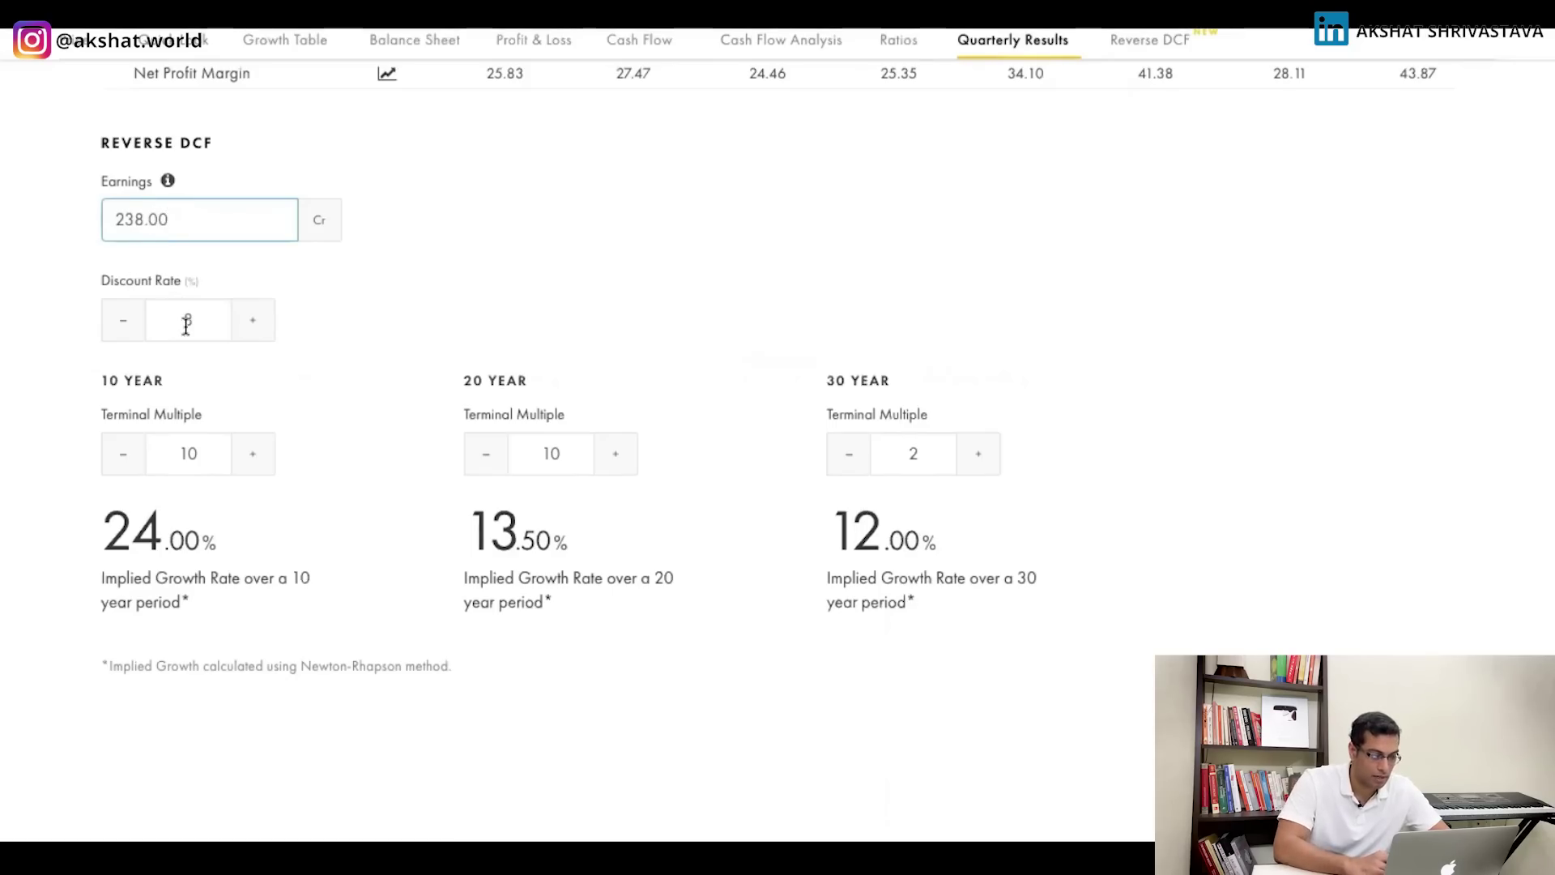
key("BackSpace")
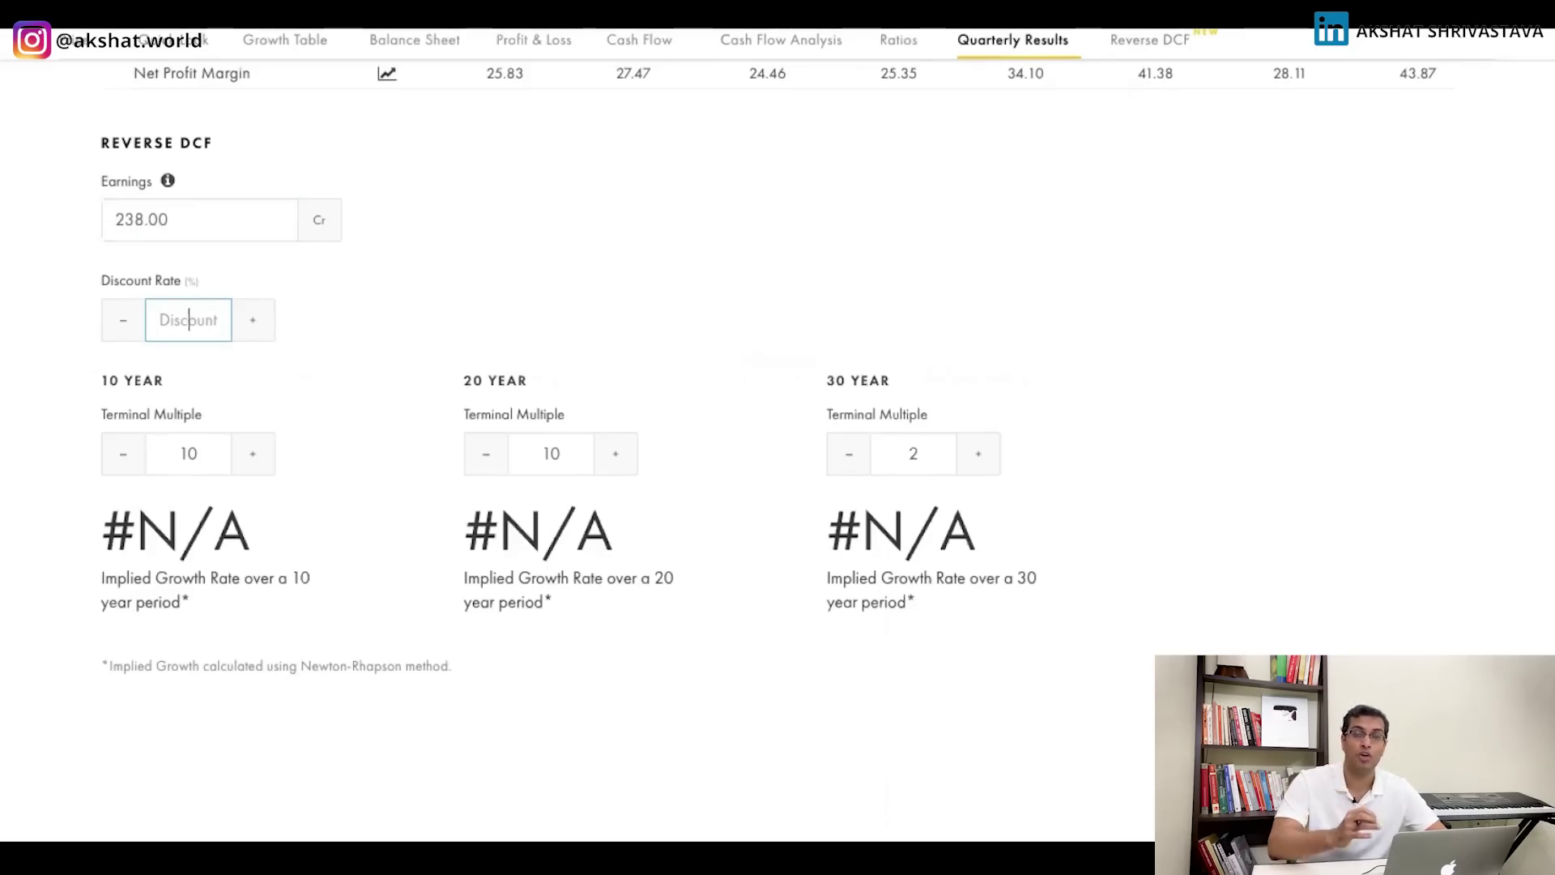
type("15")
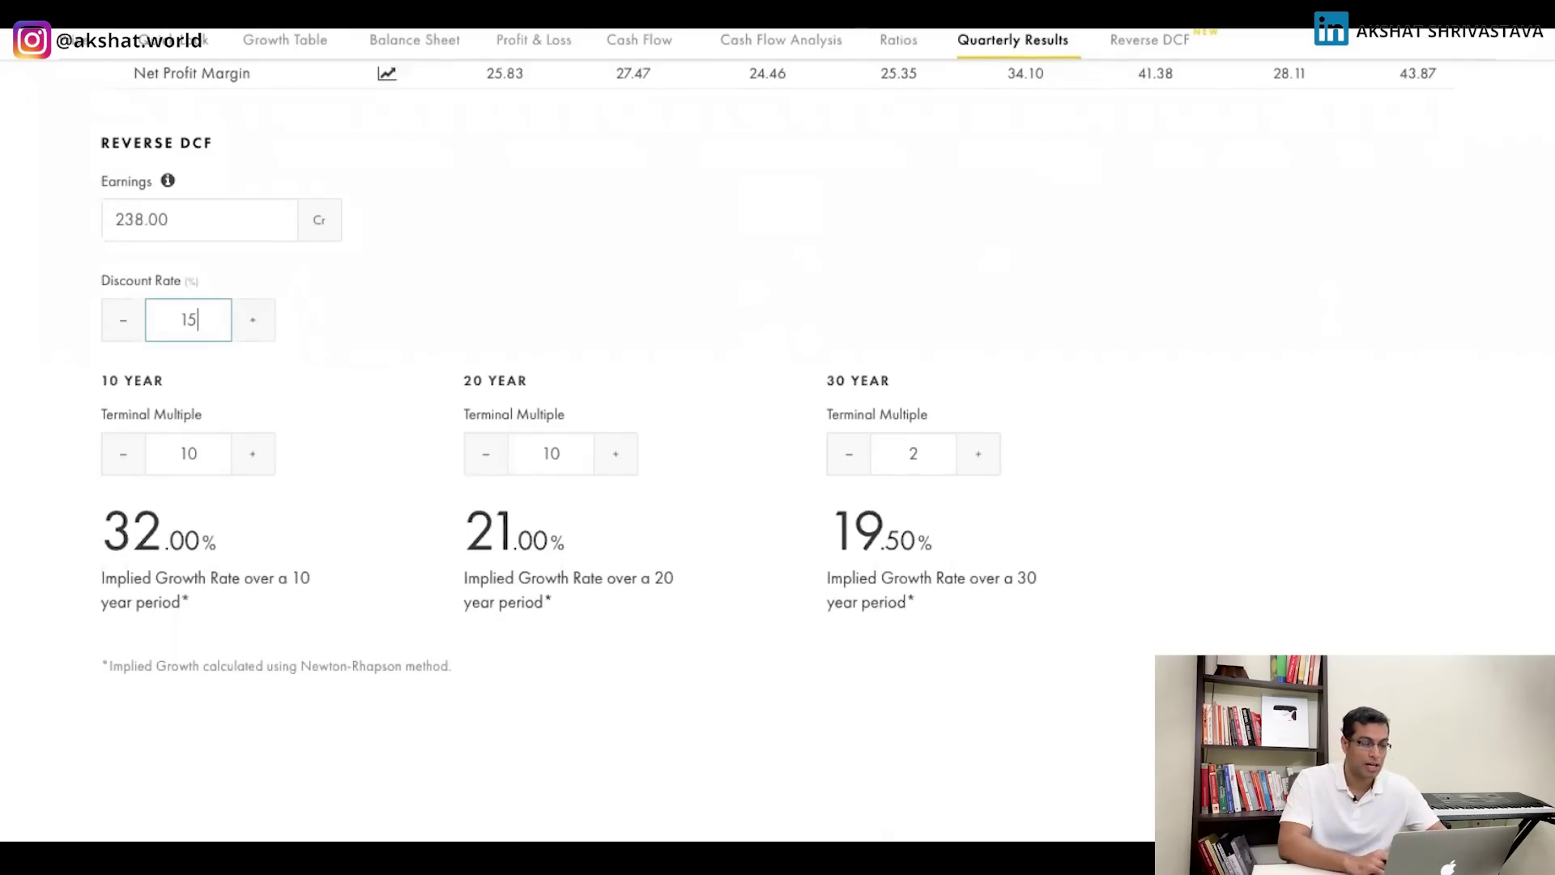
Set the 10-year terminal multiple to 25 and highlight the resulting 10-year implied growth rate with its caption.
left_click_drag(209, 453, 179, 456)
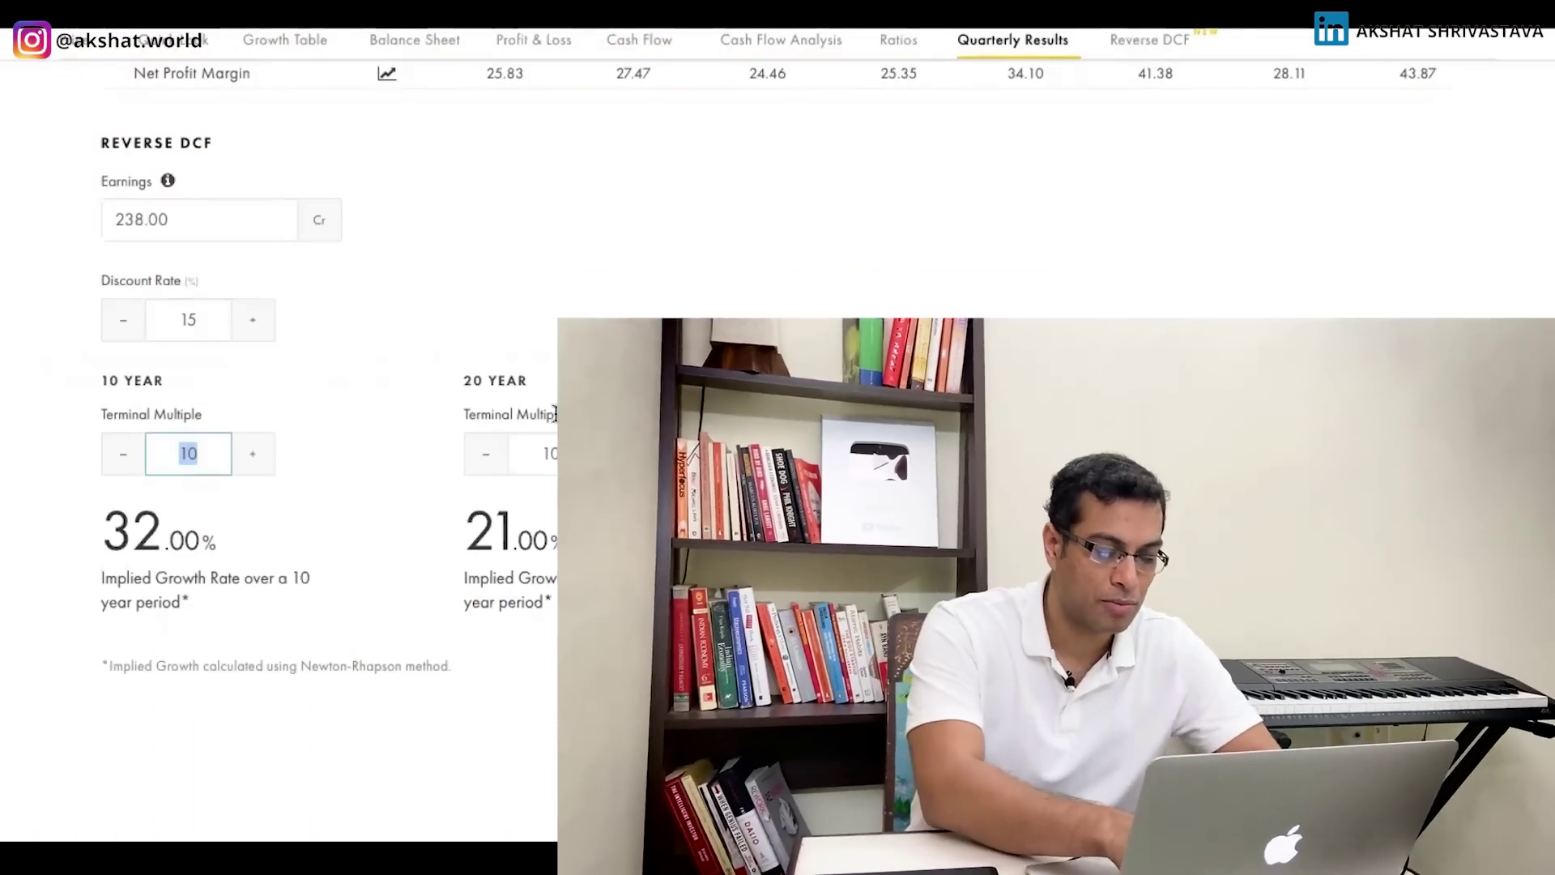
type("5")
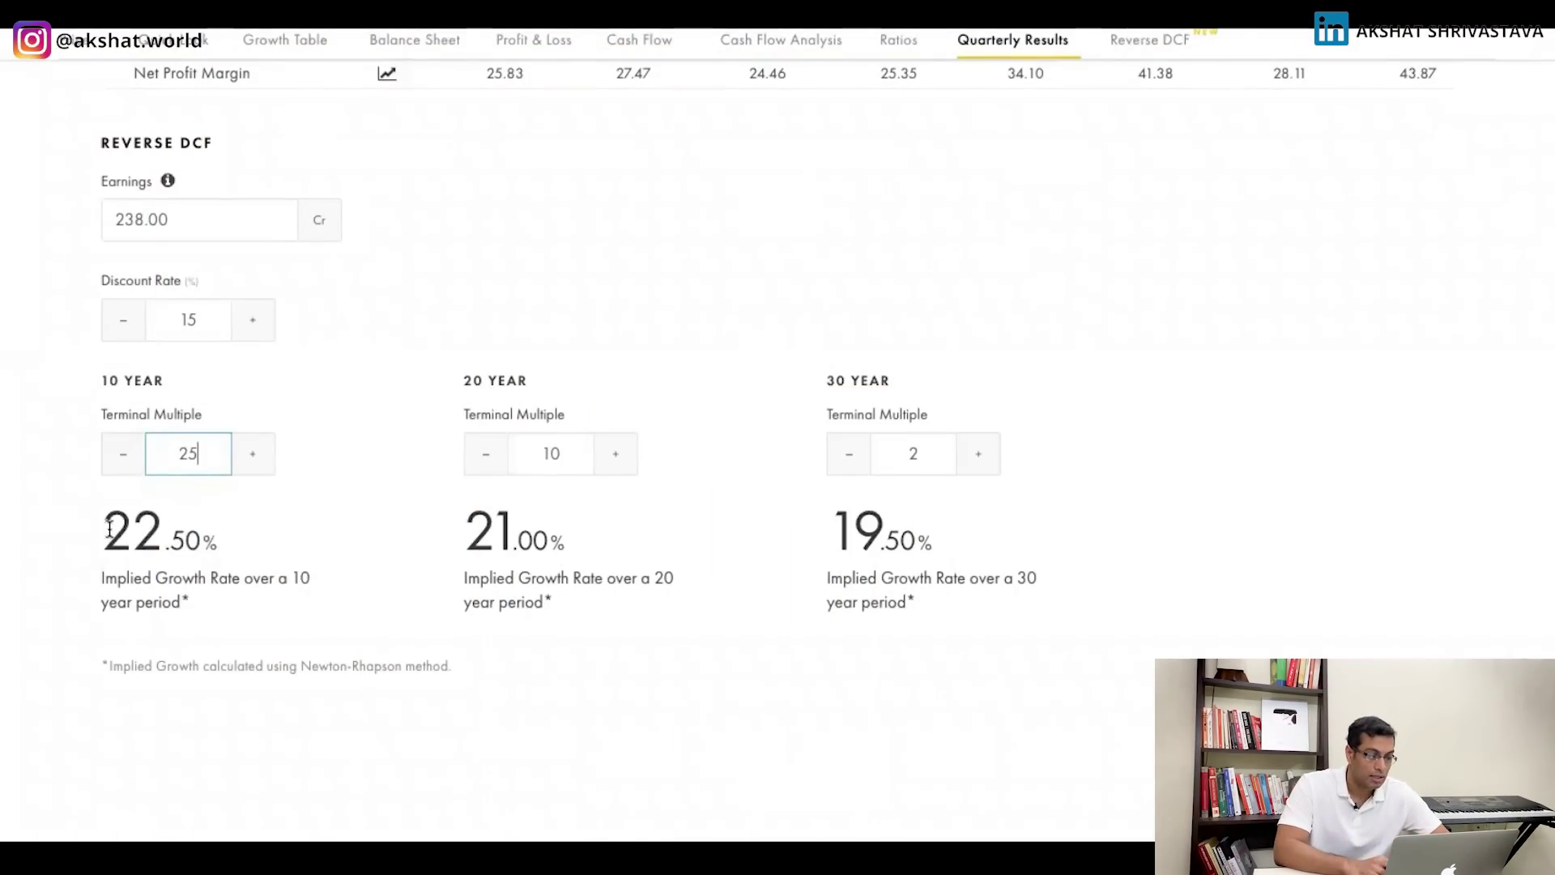
left_click_drag(110, 527, 264, 596)
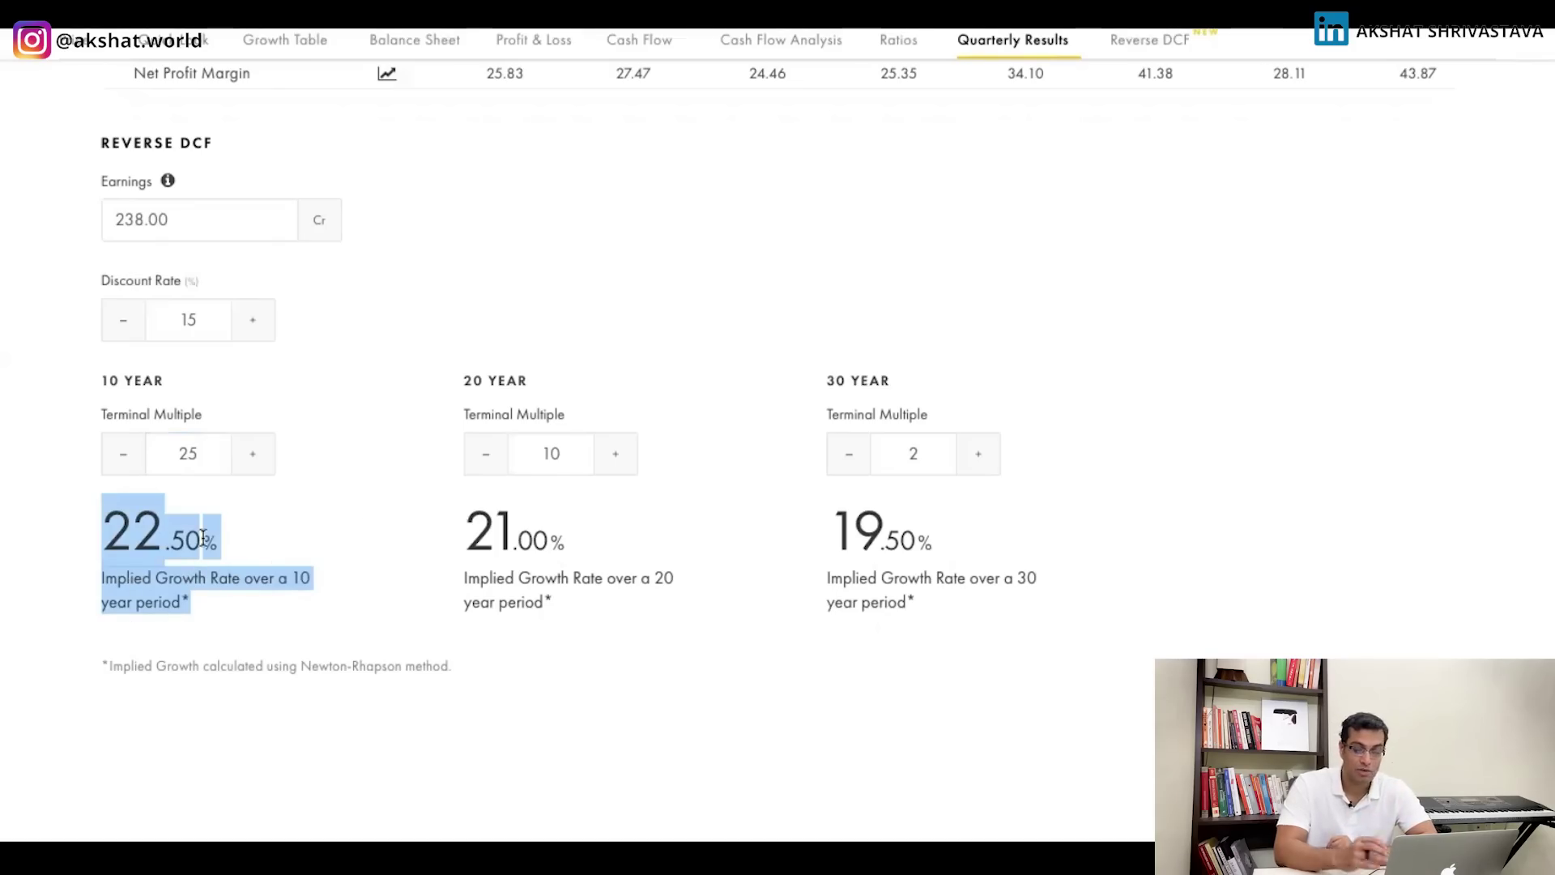
Circle the 10-year implied growth rate, point an arrow at it and handwrite "CF of the comp should grow @ this rate".
left_click_drag(193, 478, 220, 465)
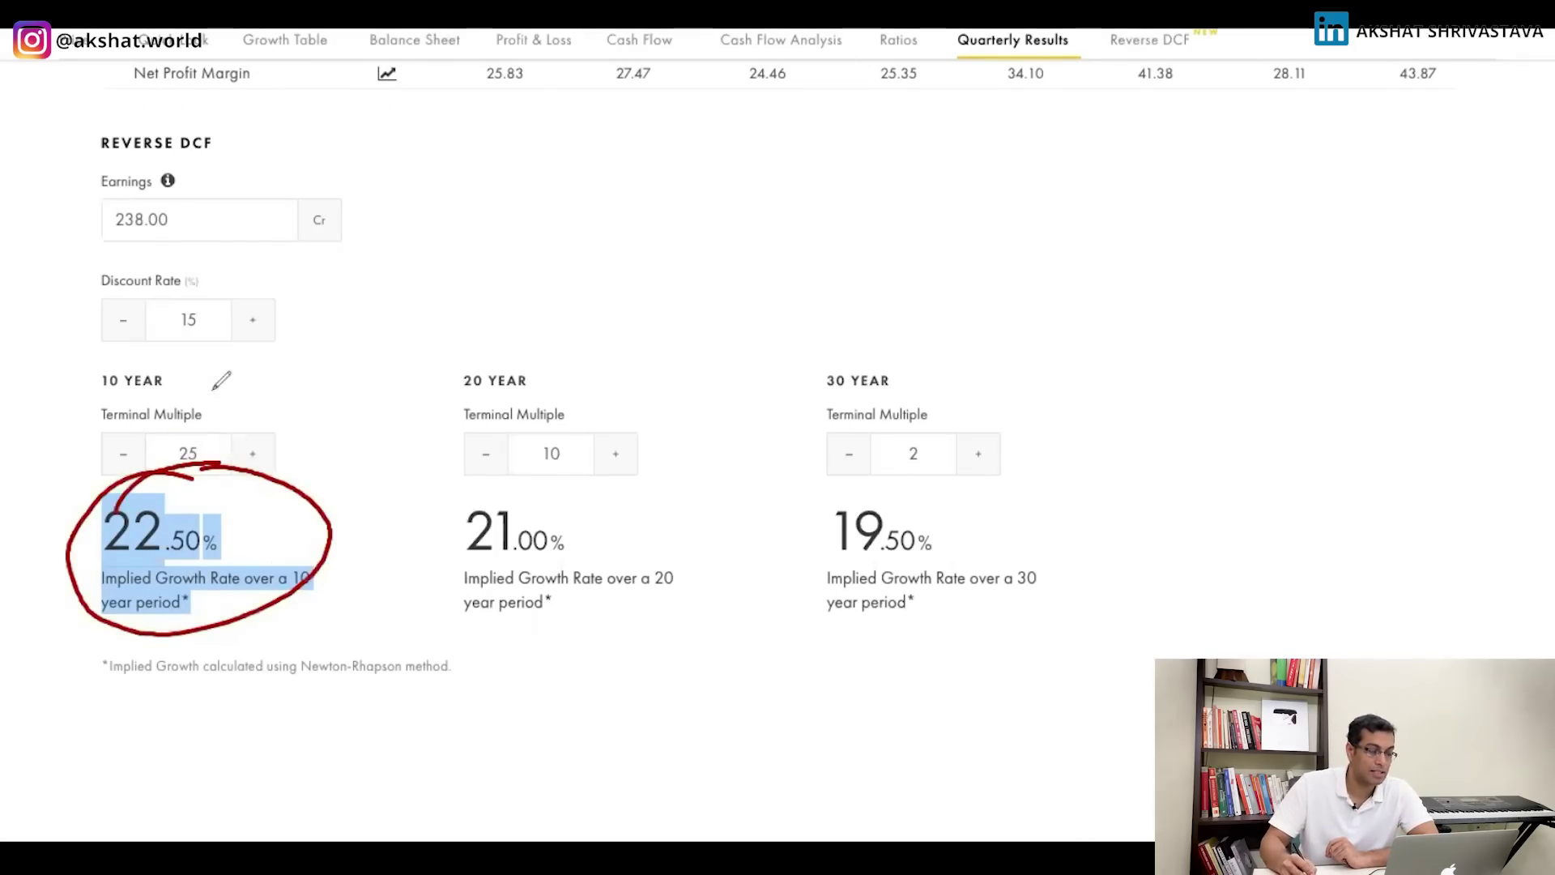
left_click_drag(270, 385, 263, 454)
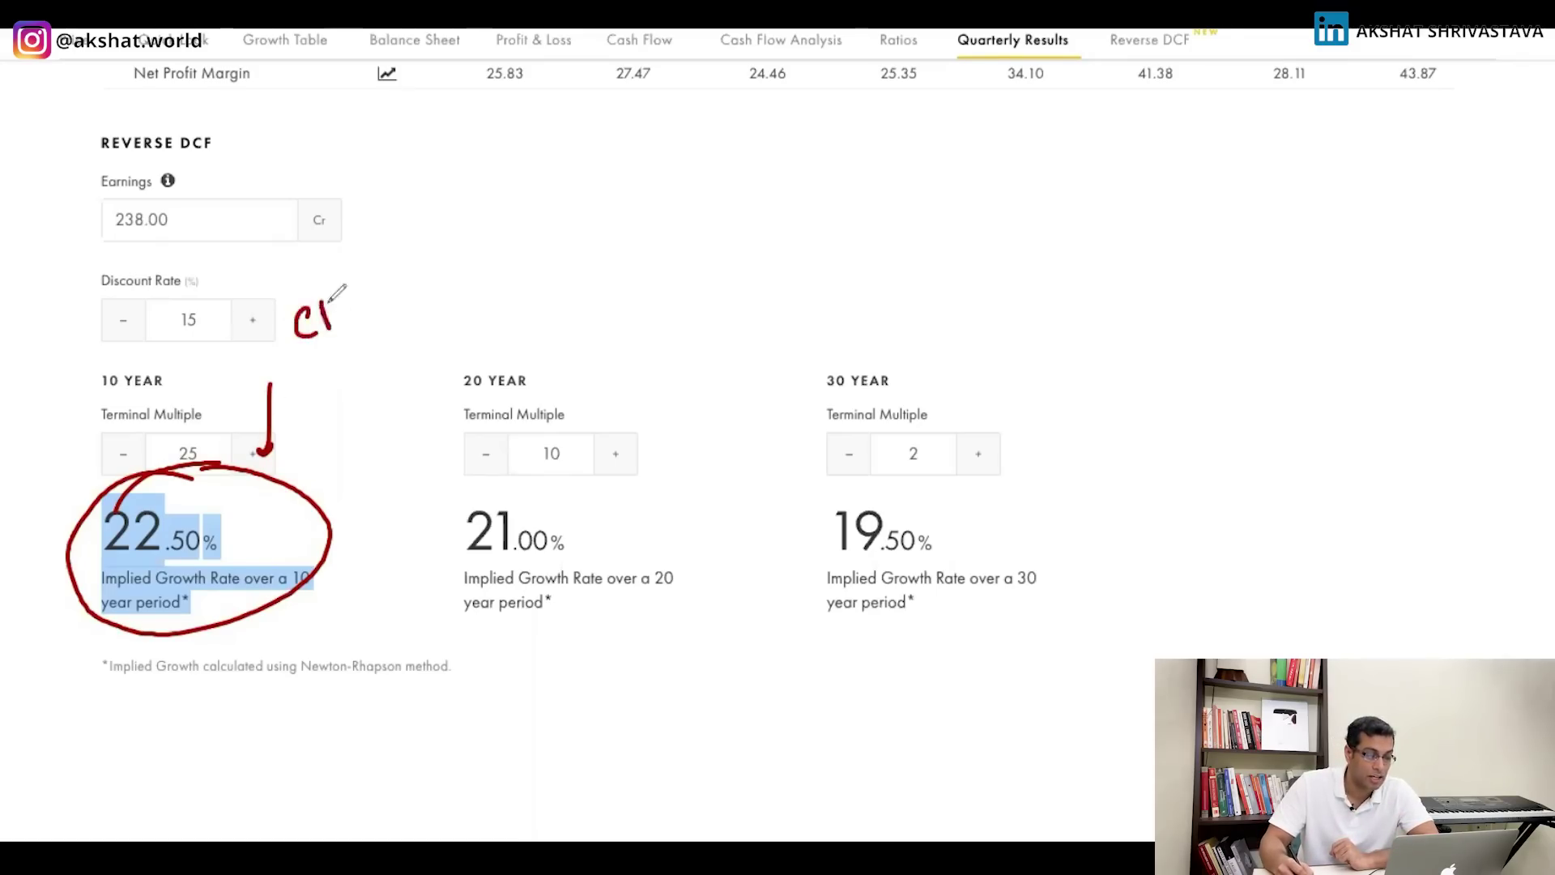
left_click_drag(329, 301, 402, 278)
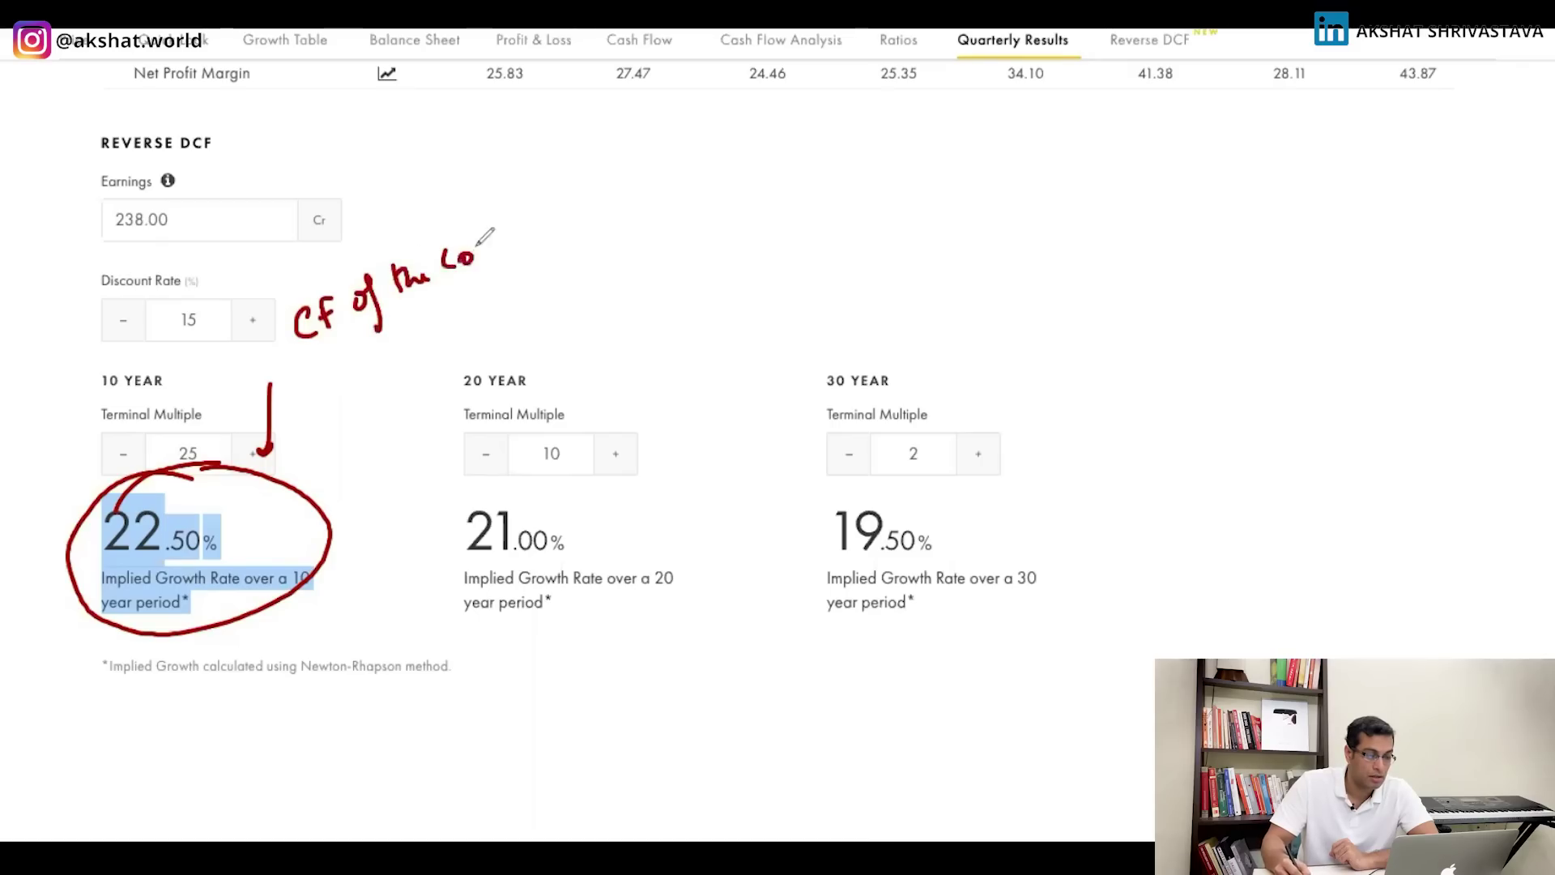
mouse_move(504, 223)
left_mouse_down()
mouse_move(635, 243)
mouse_move(885, 145)
left_mouse_up()
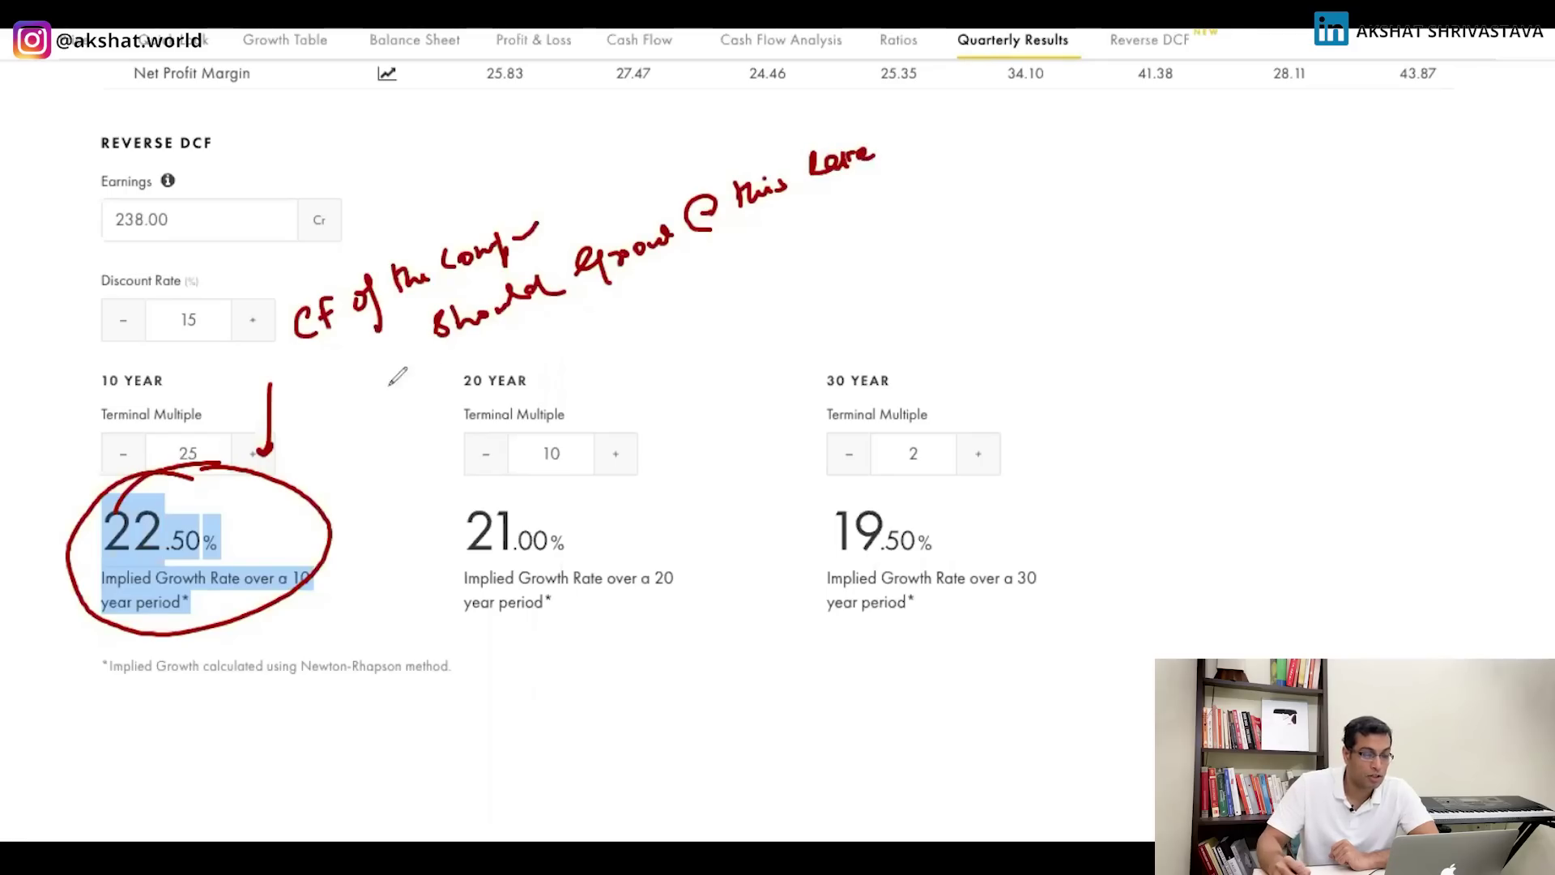
Underline the handwritten note, add a boxed "(CMP → justified)" below it and put tick marks beside and inside the circled growth rate.
left_click_drag(351, 399, 946, 188)
mouse_move(727, 298)
left_mouse_down()
mouse_move(771, 291)
mouse_move(836, 245)
mouse_move(920, 240)
mouse_move(957, 212)
mouse_move(935, 272)
left_mouse_up()
mouse_move(641, 316)
left_mouse_down()
mouse_move(810, 234)
mouse_move(734, 348)
mouse_move(646, 306)
left_mouse_up()
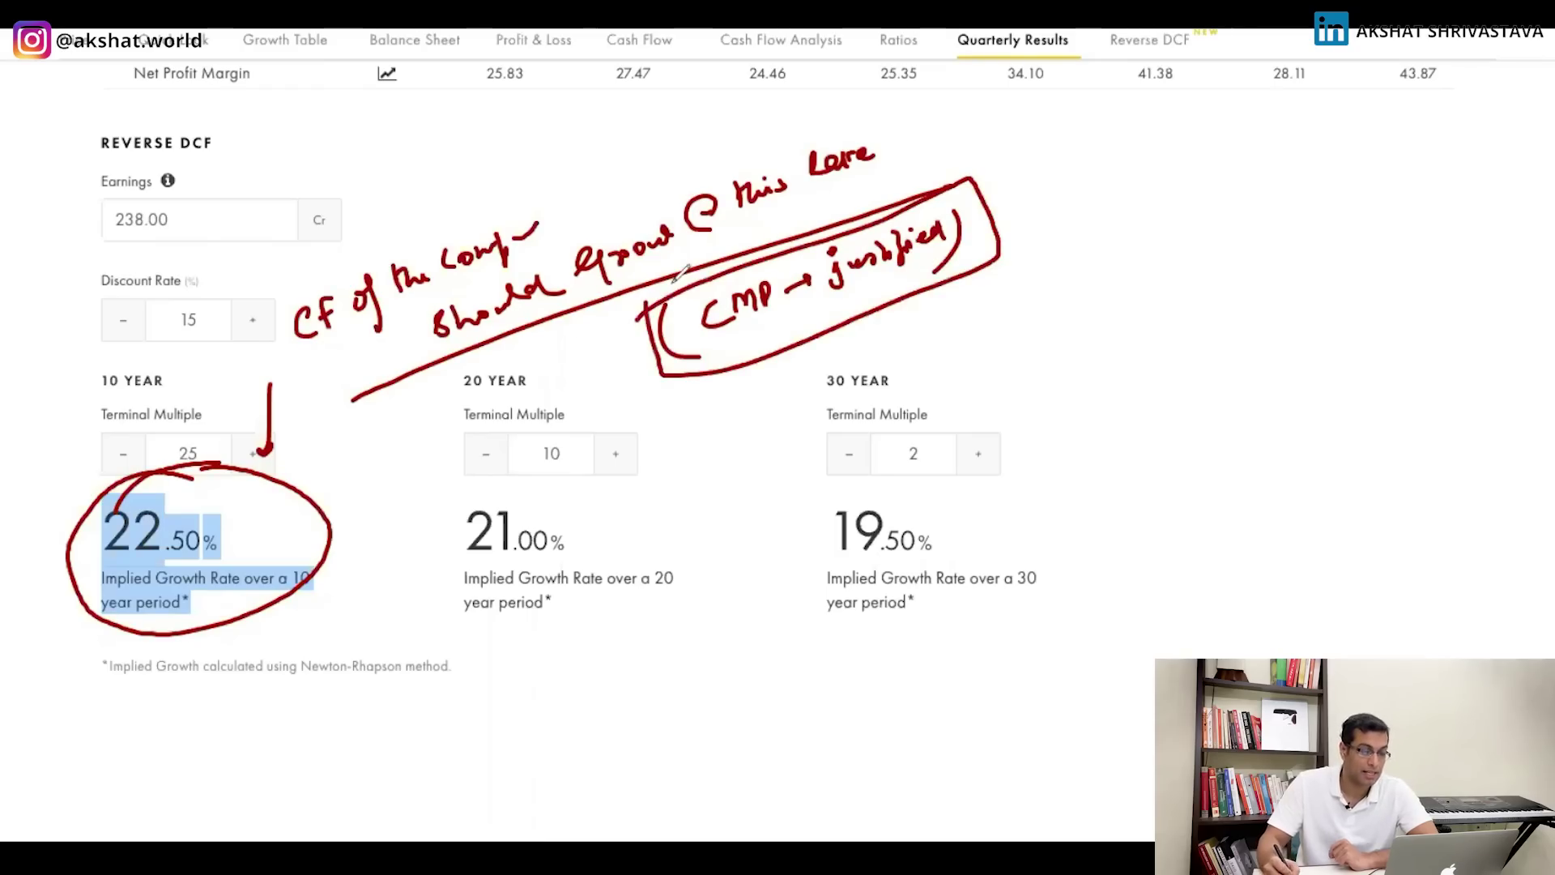
mouse_move(29, 508)
left_mouse_down()
mouse_move(53, 491)
mouse_move(62, 502)
left_mouse_up()
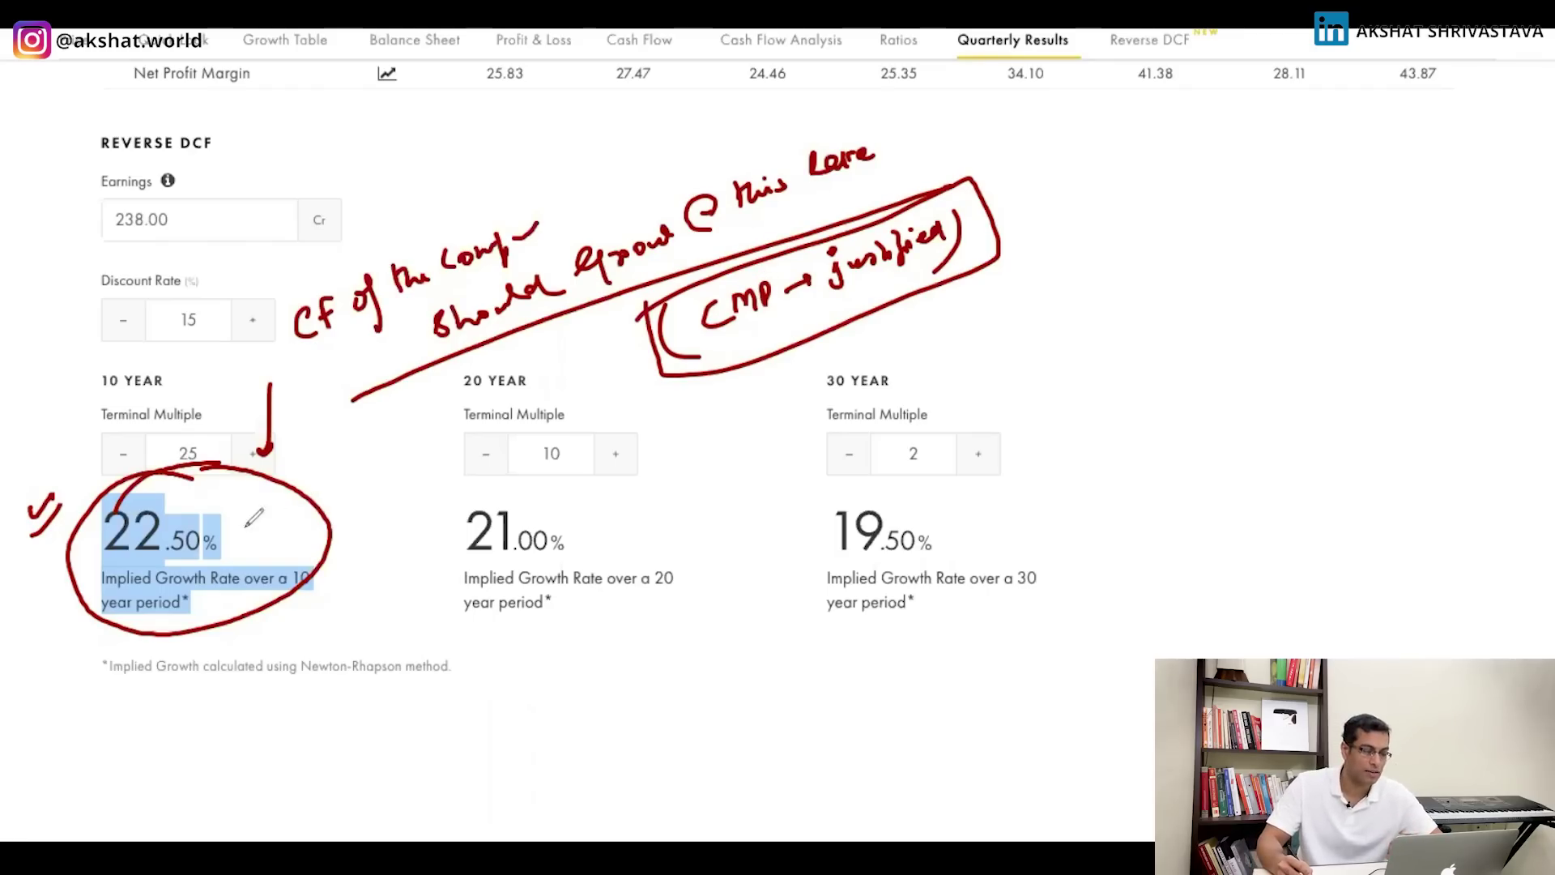
left_click_drag(245, 526, 258, 518)
left_click_drag(248, 537, 270, 508)
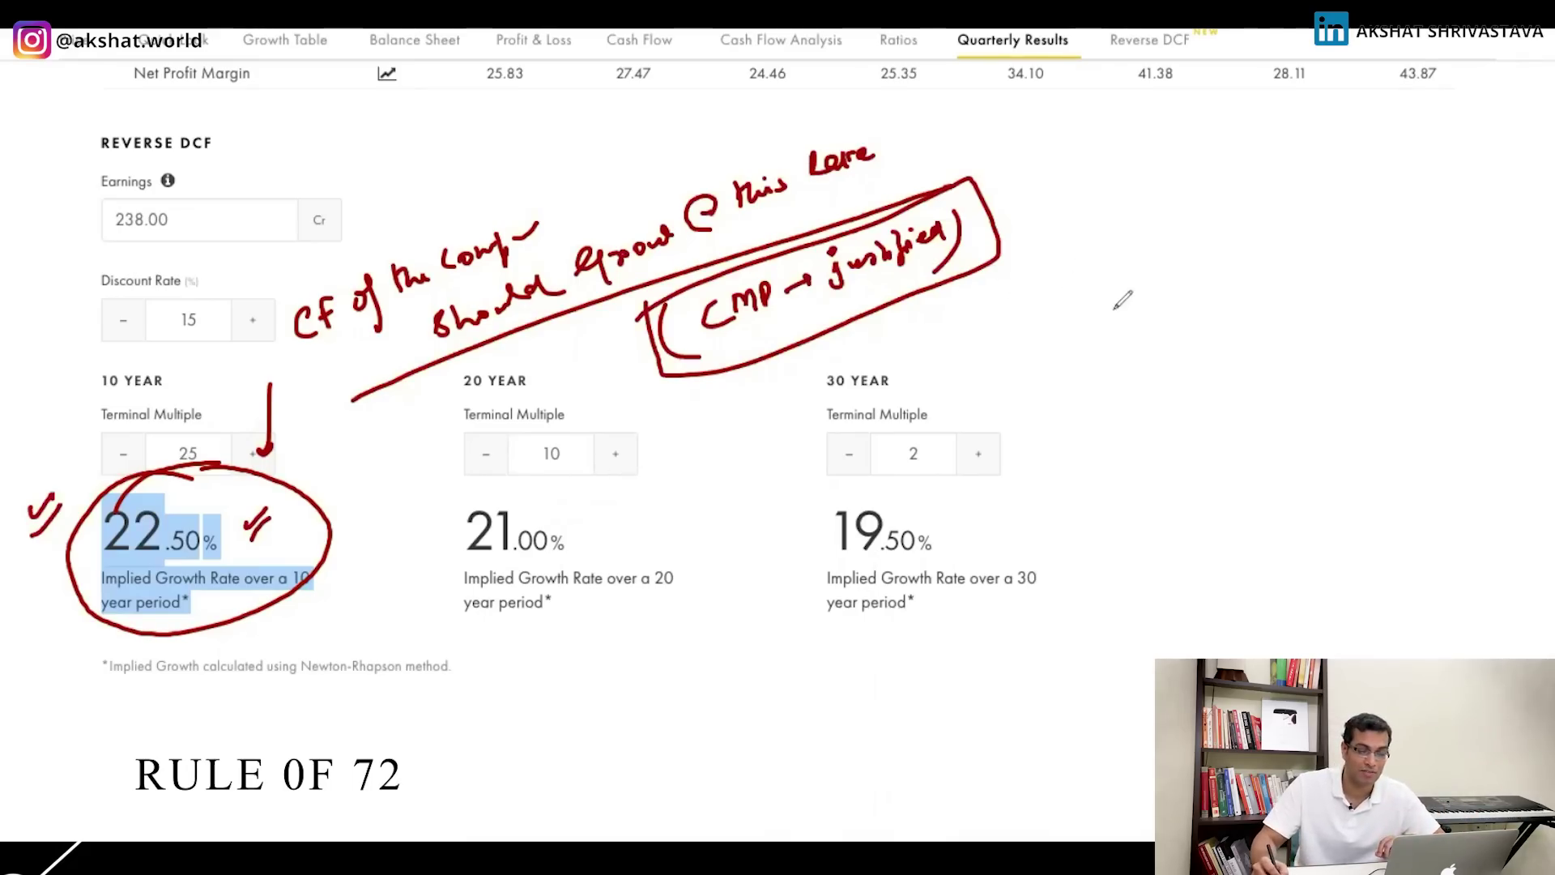
Handwrite the rule-of-72 formula "72 / x%" in the blank area, circle it and point an arrow at it.
mouse_move(1087, 310)
left_mouse_down()
mouse_move(1107, 339)
mouse_move(1151, 323)
left_mouse_up()
left_click_drag(1076, 363, 1172, 328)
left_click_drag(1132, 363, 1168, 374)
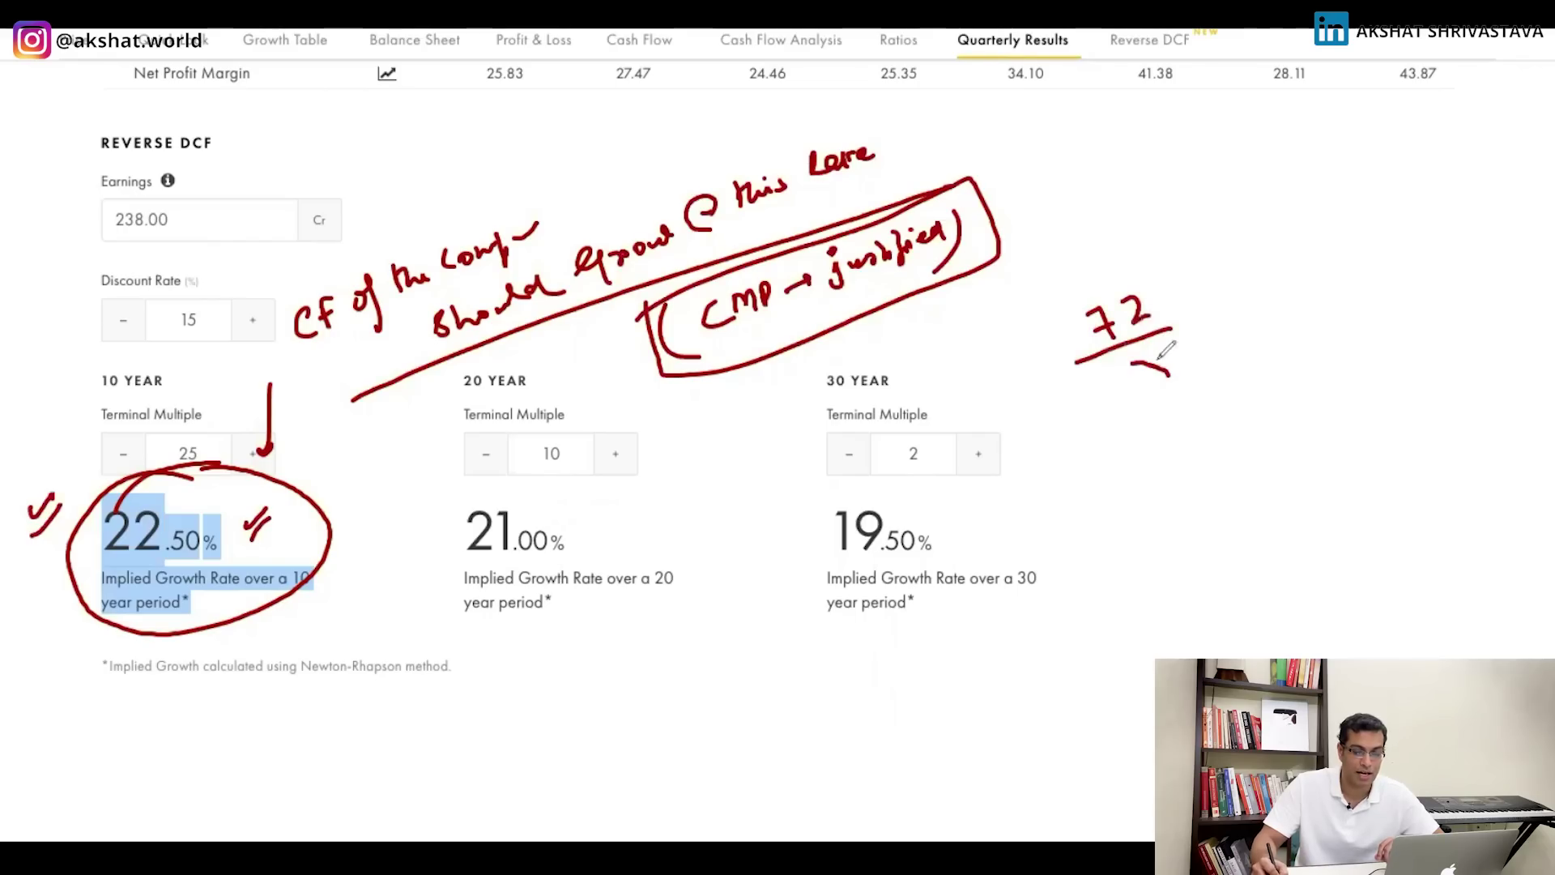
left_click_drag(986, 387, 1035, 366)
mouse_move(1033, 309)
left_mouse_down()
mouse_move(1207, 299)
mouse_move(1067, 306)
left_mouse_up()
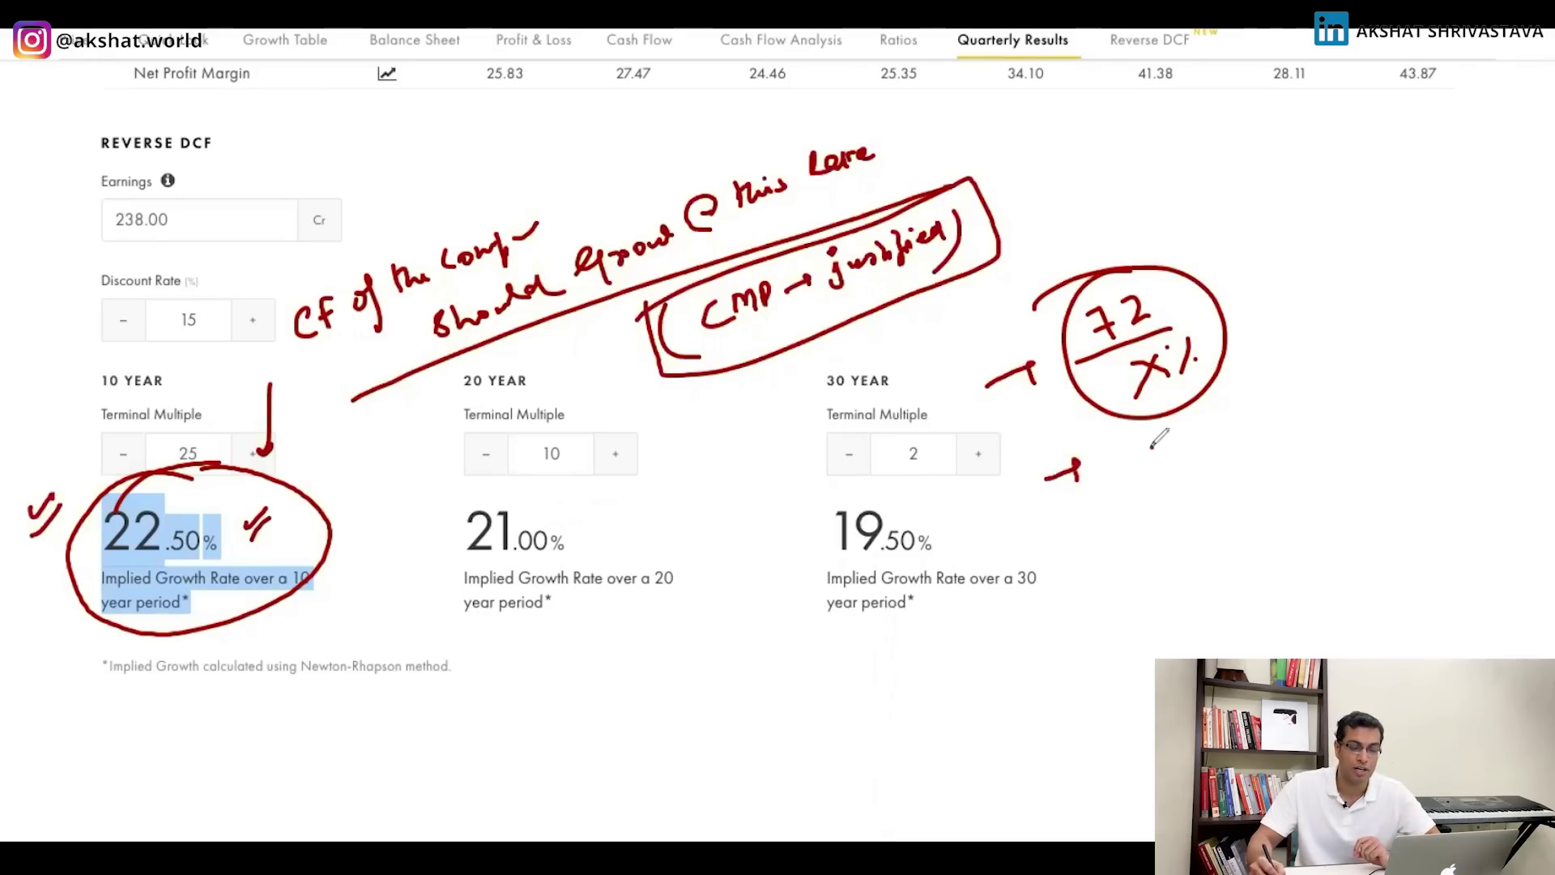
Handwrite the example "72 / 6 → 12 yrs" below the formula, box the 12 years and label it "Double".
left_click_drag(1173, 444, 1202, 465)
mouse_move(1146, 507)
left_mouse_down()
mouse_move(1219, 473)
mouse_move(1195, 533)
left_mouse_up()
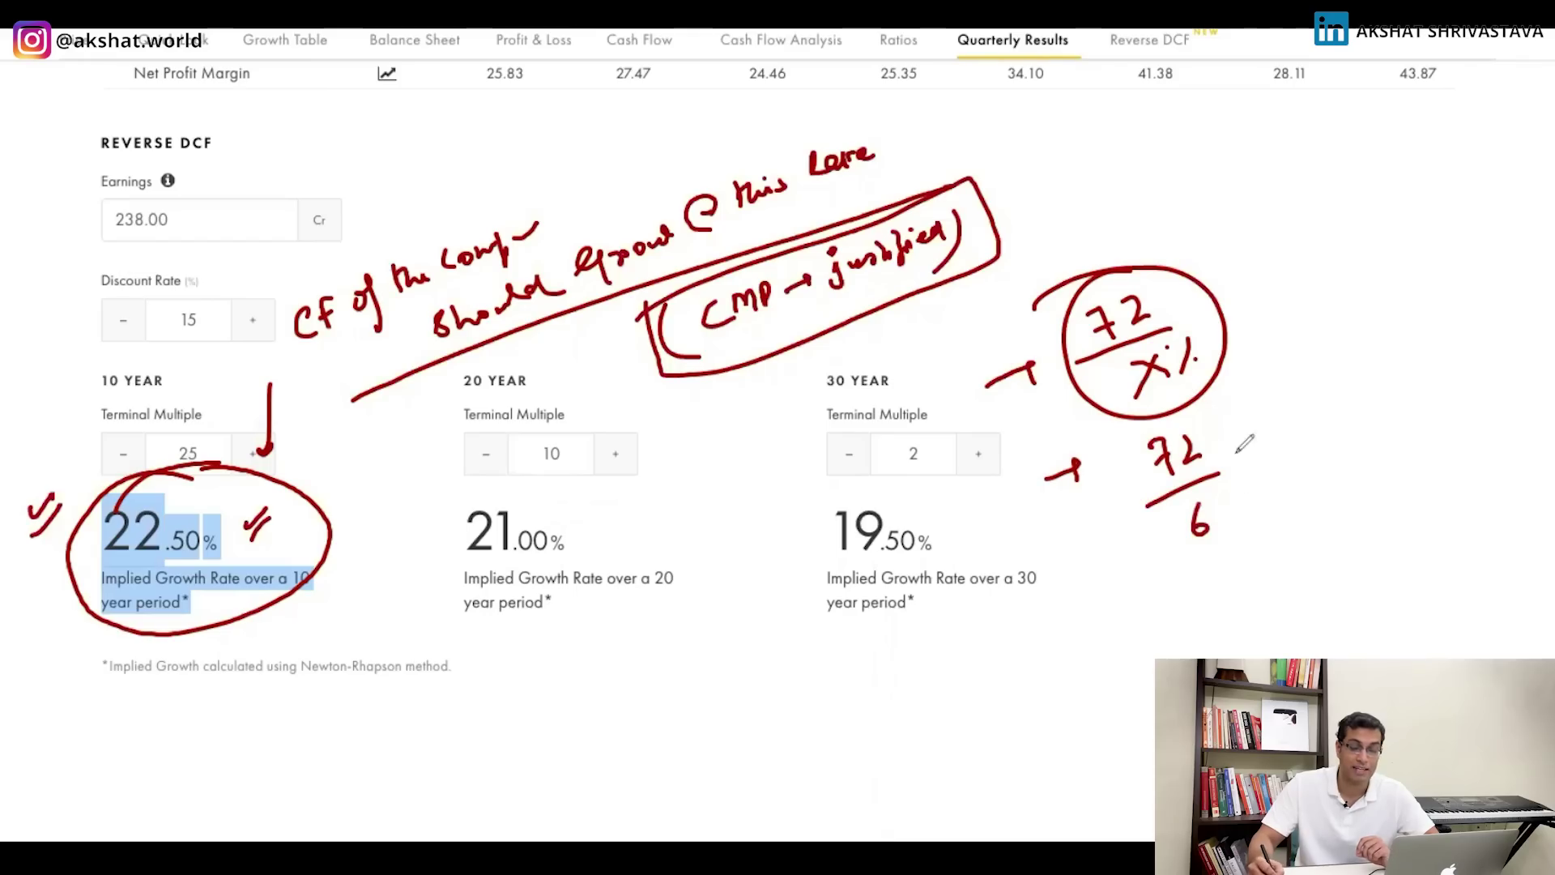
mouse_move(1301, 399)
left_mouse_down()
mouse_move(1337, 421)
mouse_move(1399, 421)
mouse_move(1311, 446)
mouse_move(1316, 471)
mouse_move(1265, 387)
left_mouse_up()
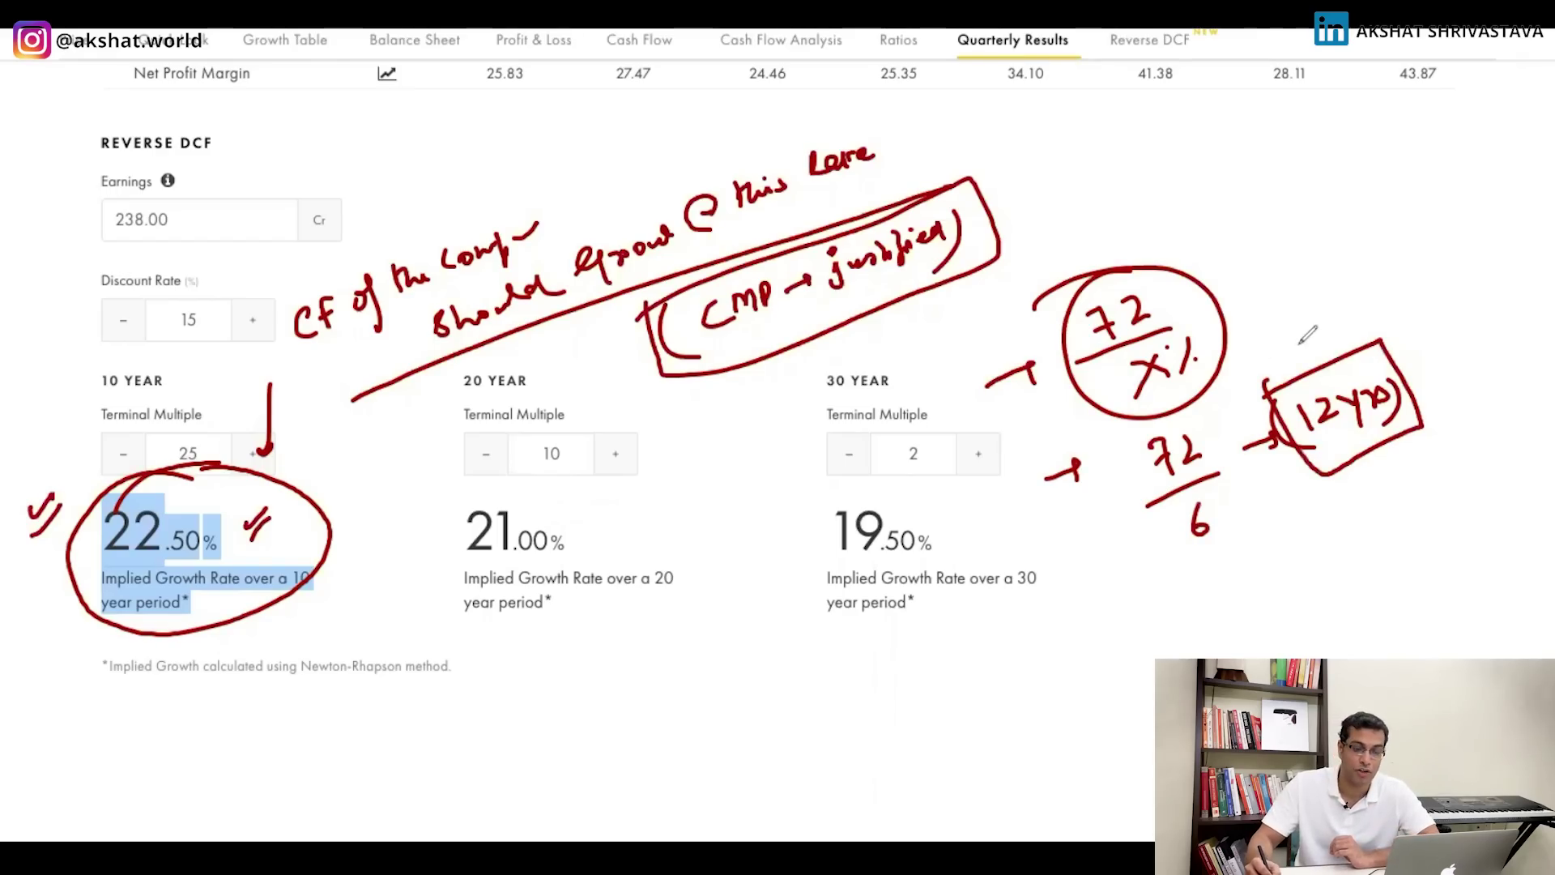
left_click_drag(1350, 306, 1462, 274)
Handwrite the boxed calculation "72 / 22 → (3.5)" above the formula, and clear all pen annotations from the page.
mouse_move(1204, 136)
left_mouse_down()
mouse_move(1219, 160)
mouse_move(1271, 147)
left_mouse_up()
mouse_move(1198, 174)
left_mouse_down()
mouse_move(1290, 144)
mouse_move(1239, 192)
mouse_move(1259, 196)
left_mouse_up()
left_click_drag(1268, 166, 1296, 182)
left_click_drag(1295, 130, 1440, 85)
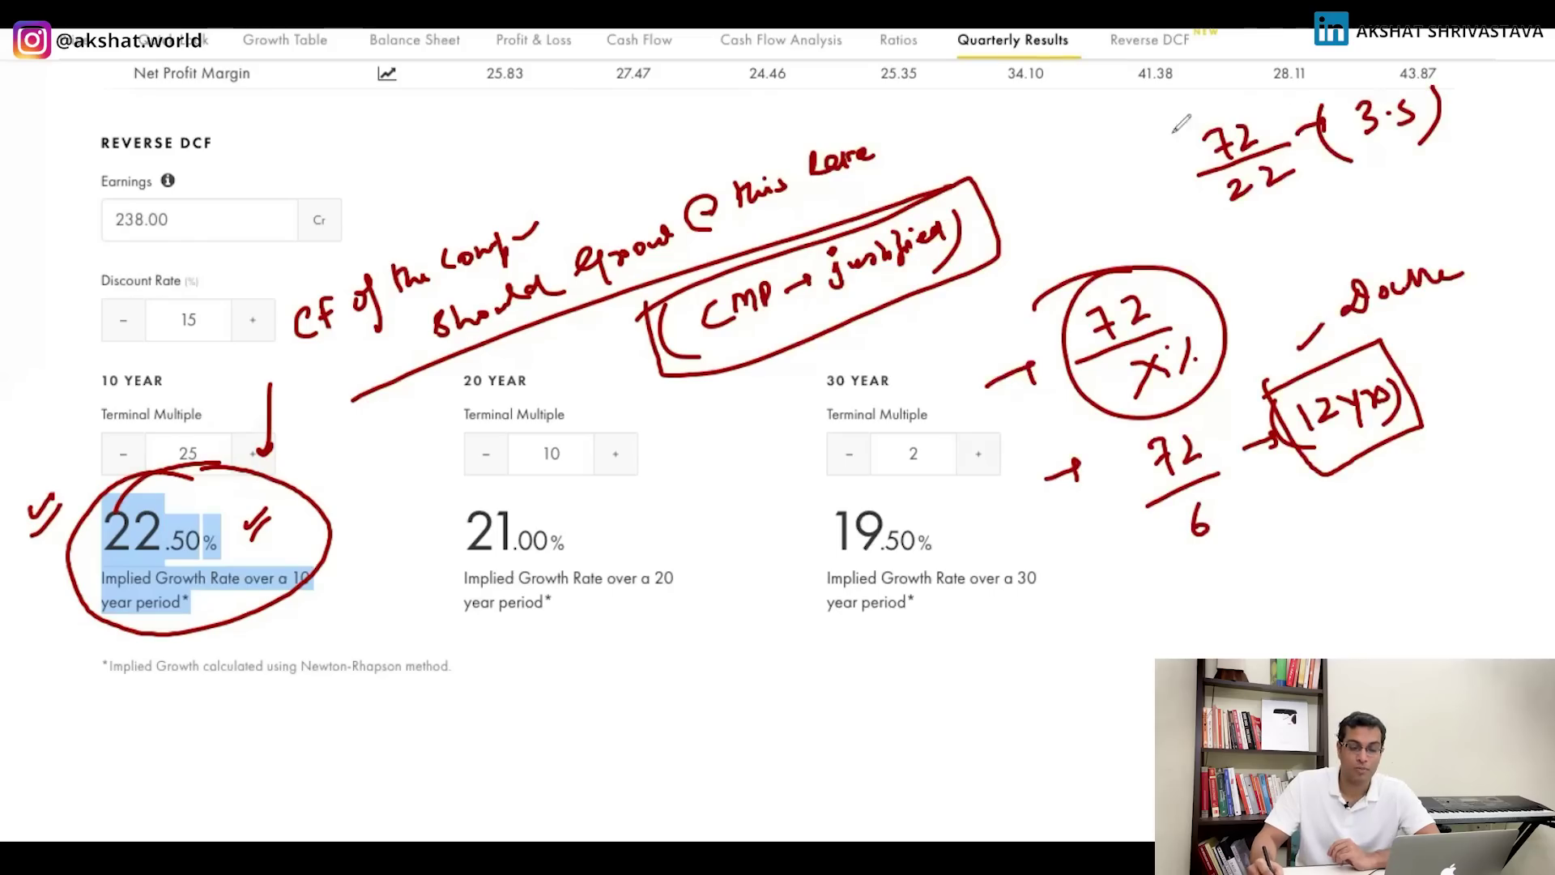
mouse_move(1170, 138)
left_mouse_down()
mouse_move(1461, 162)
mouse_move(1229, 107)
left_mouse_up()
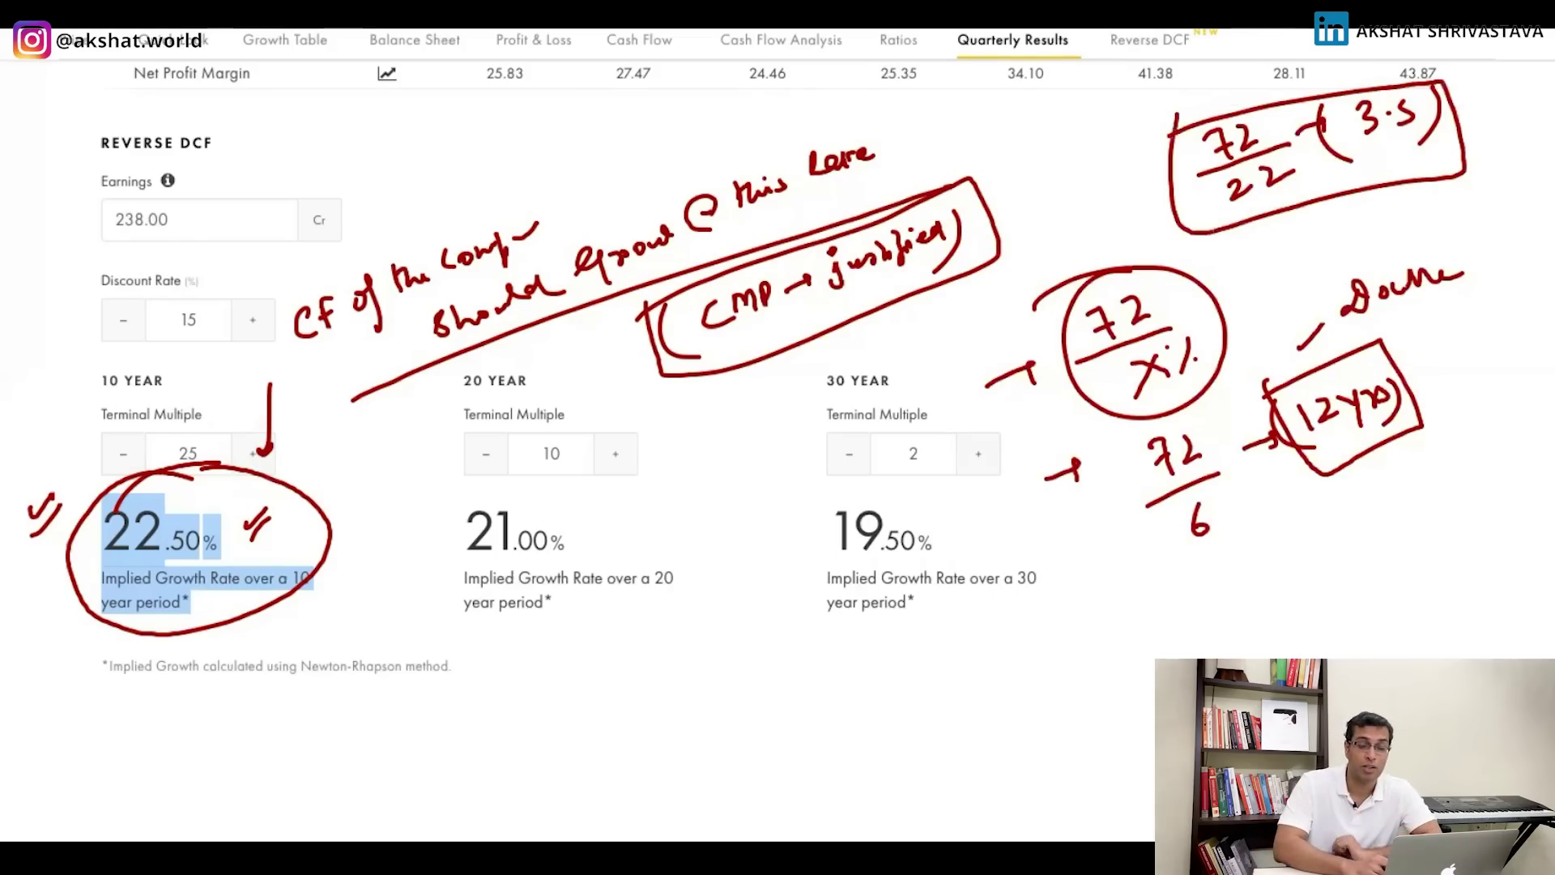
key("Escape")
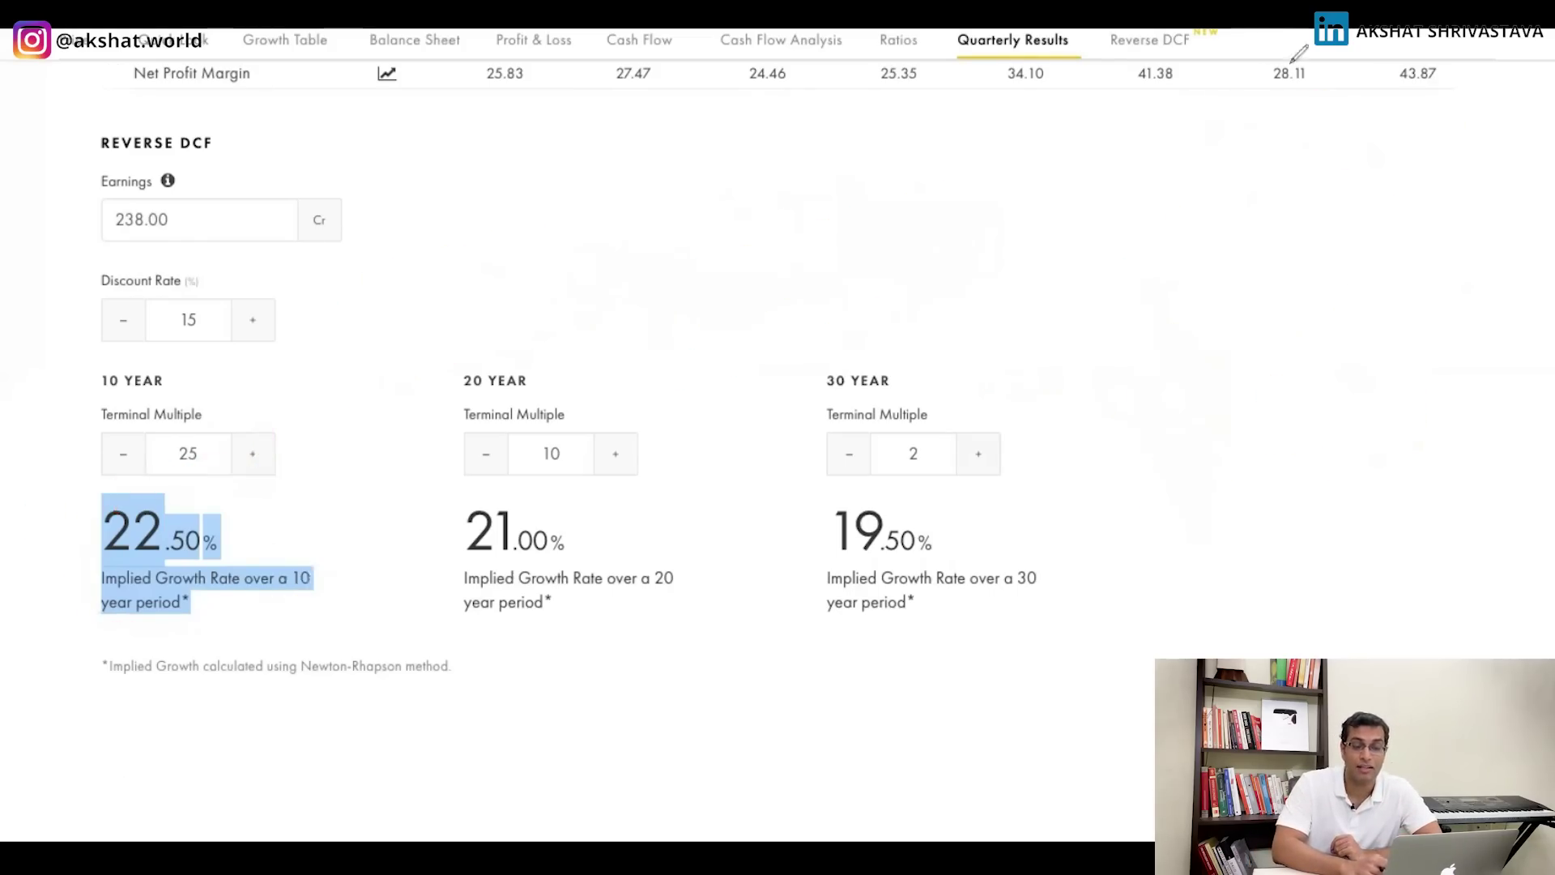
Examine the Free Cash Flow (est) row of the consolidated cash flow table, highlighting the March 2014 and March 2017 values to compare growth.
scroll(844, 374, "up", 3)
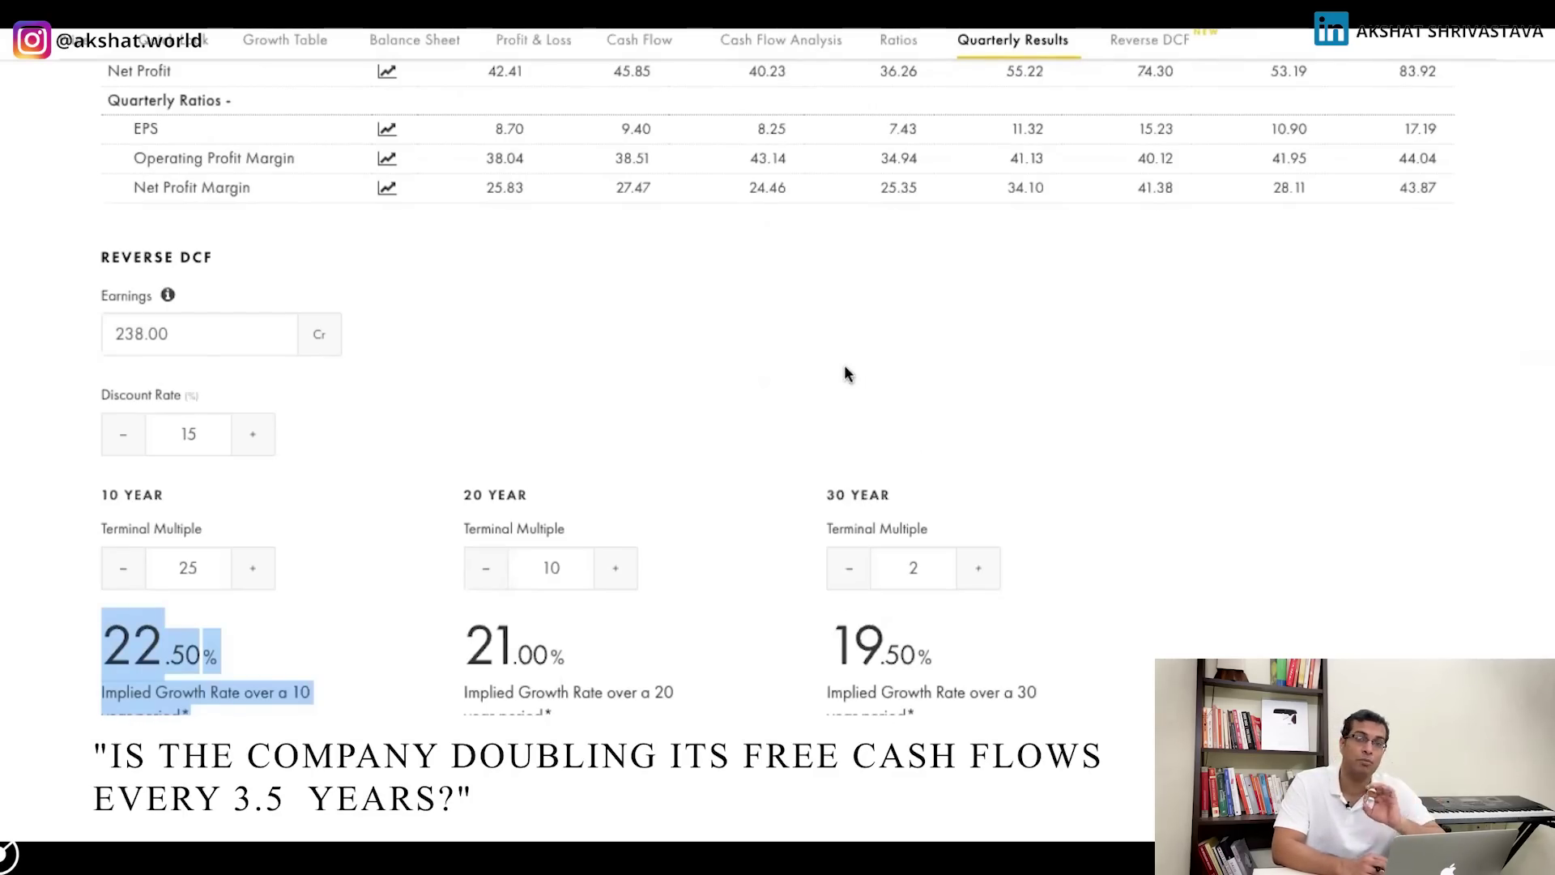
scroll(844, 374, "up", 15)
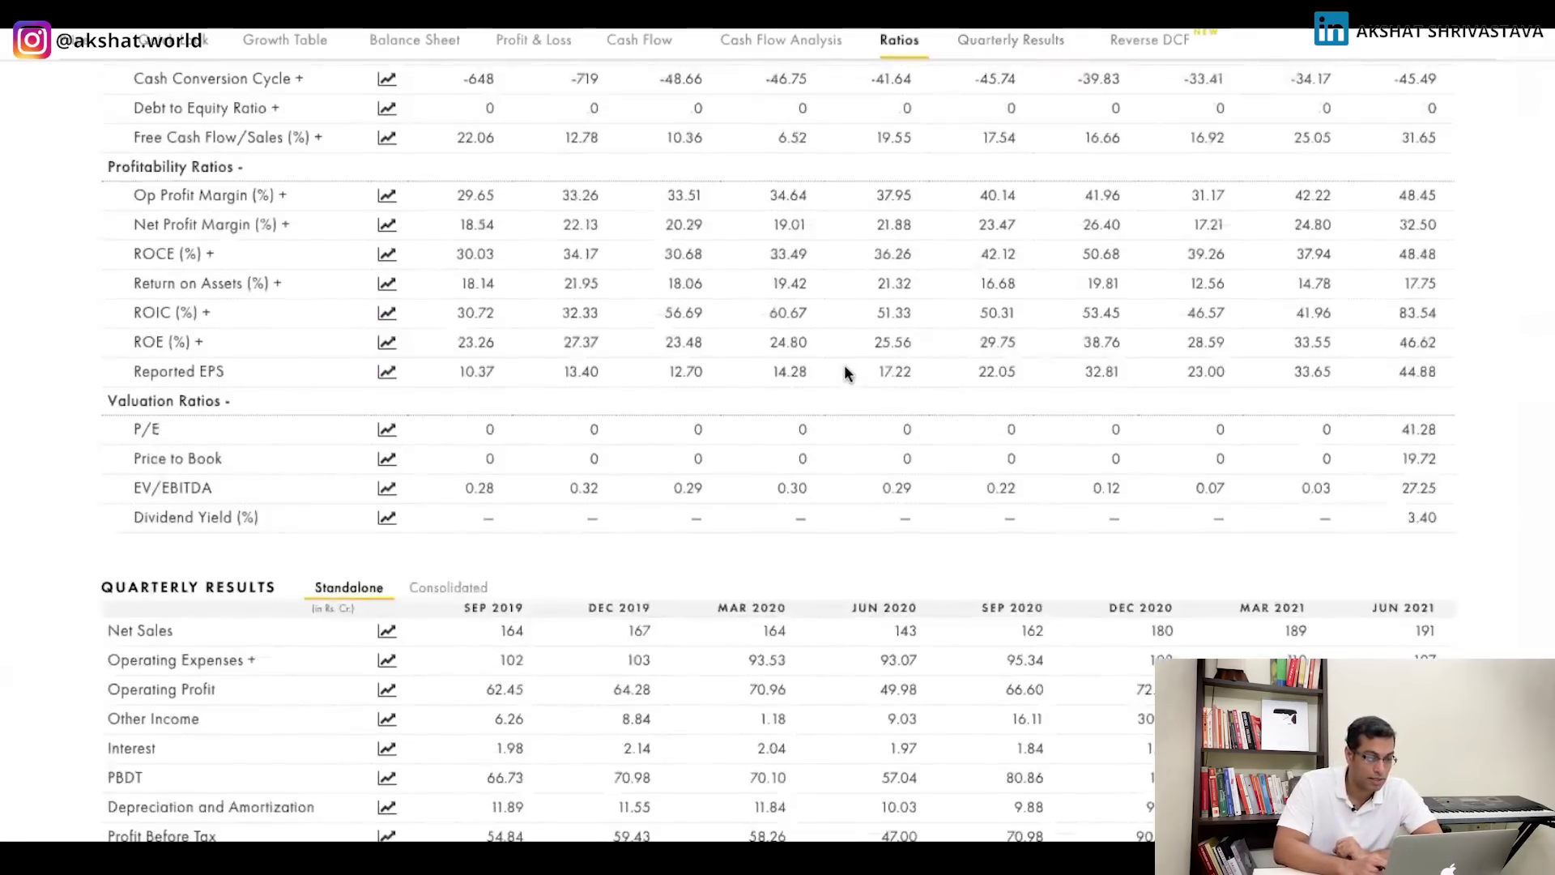
scroll(844, 373, "up", 5)
scroll(844, 373, "down", 2)
scroll(844, 372, "up", 5)
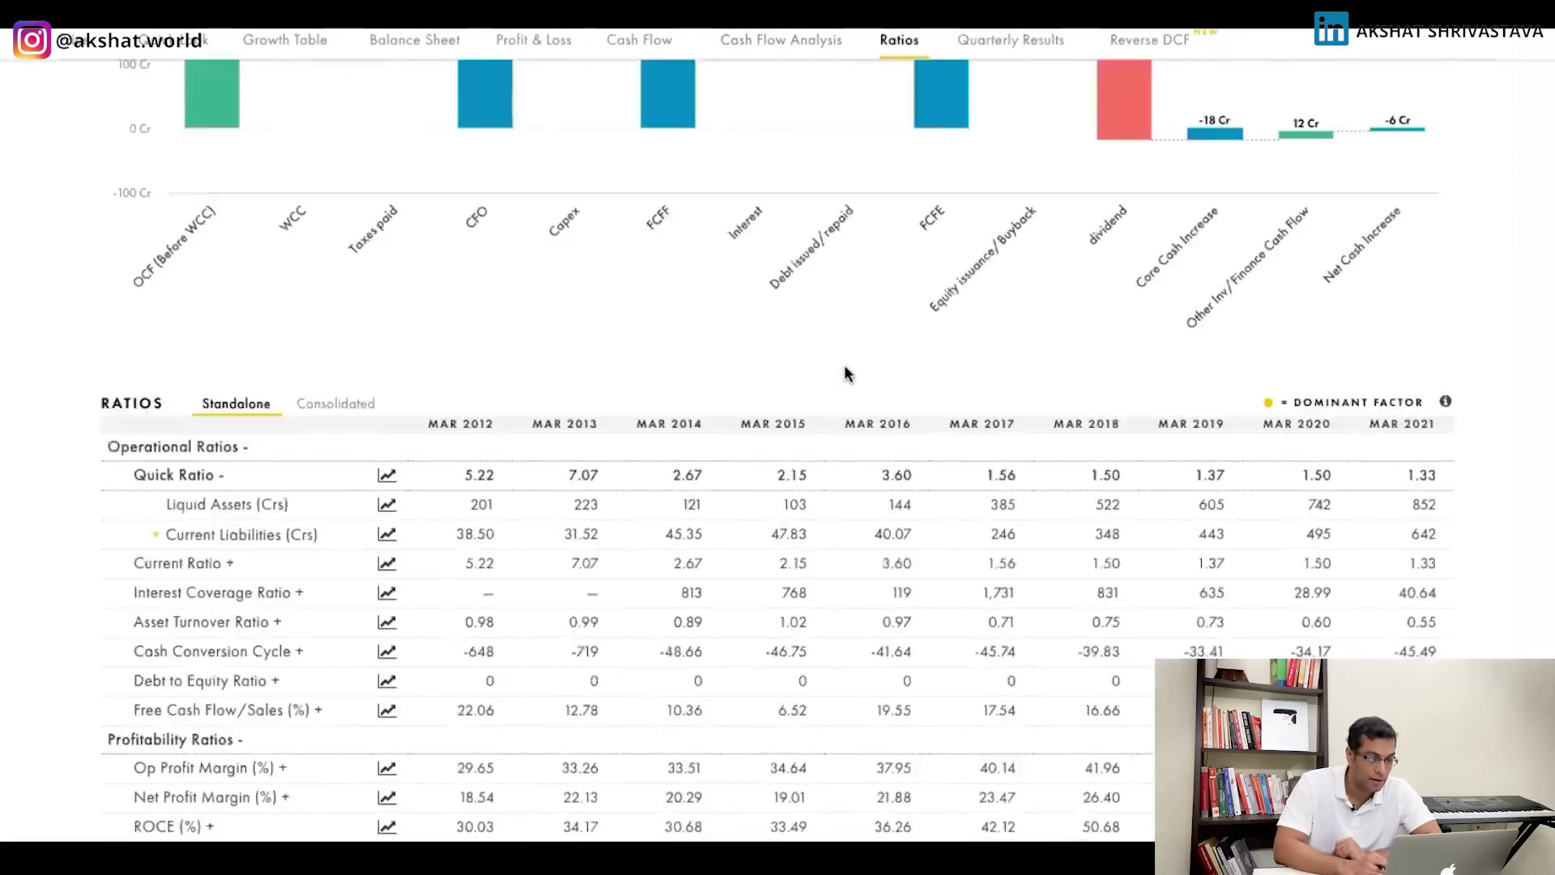
scroll(844, 372, "up", 10)
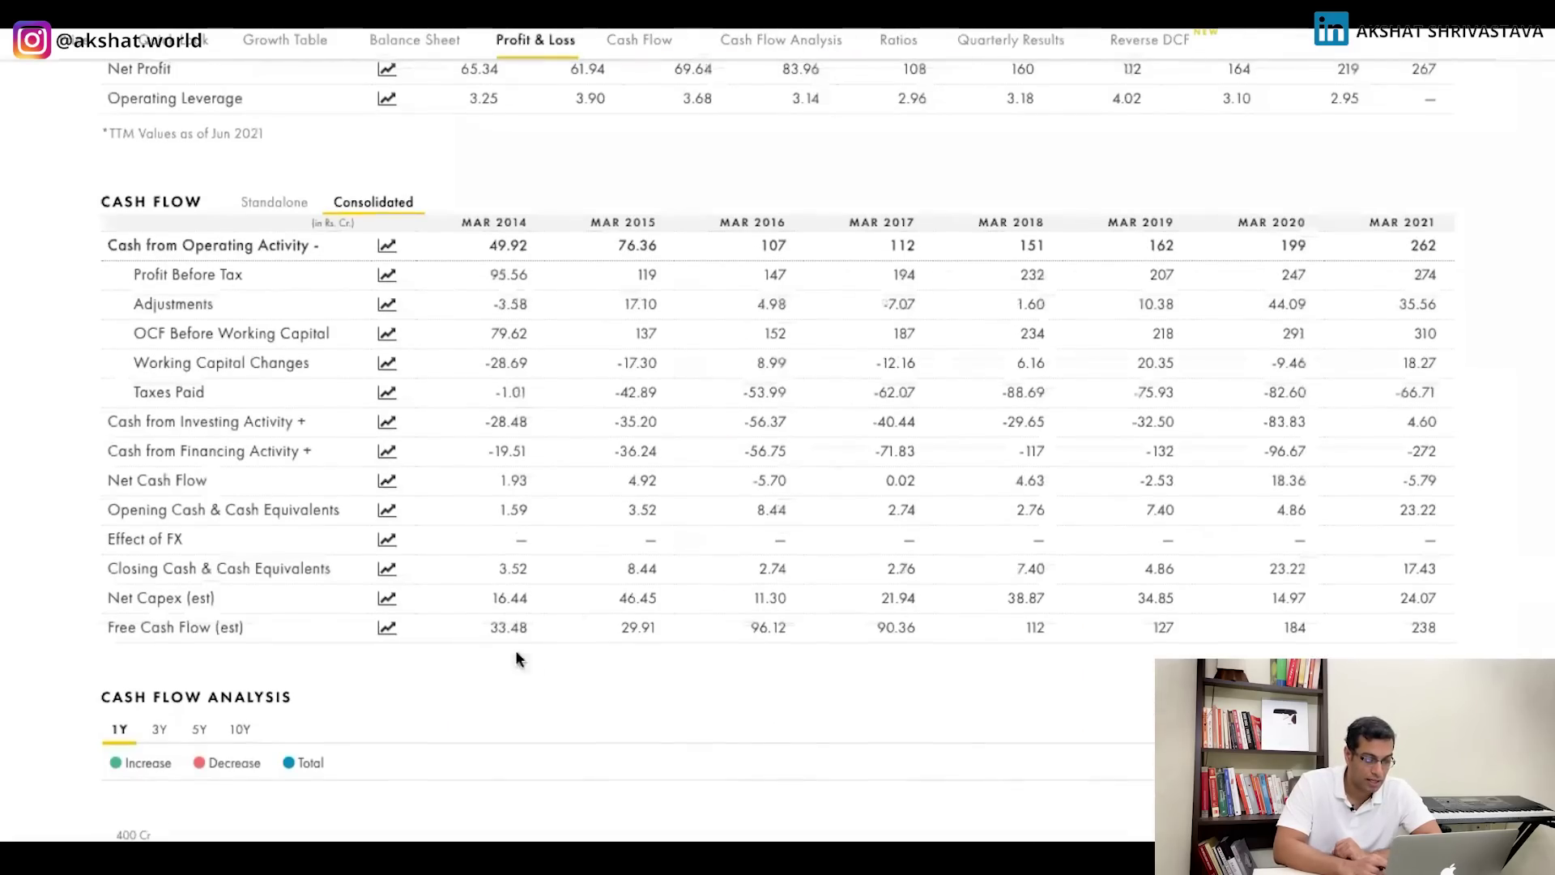
scroll(511, 631, "down", 1)
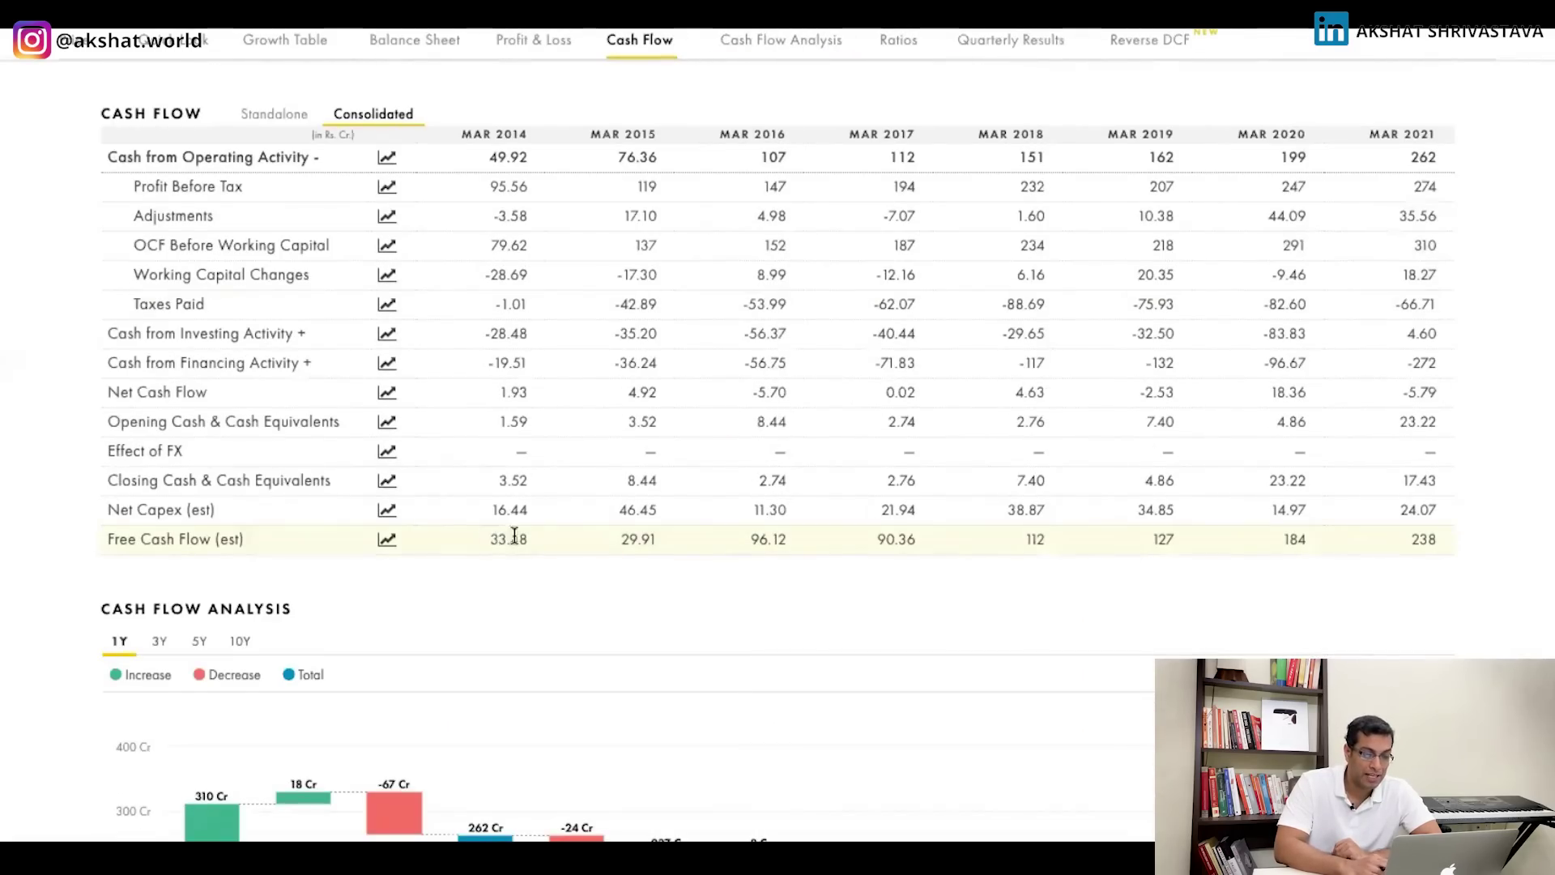
left_click_drag(496, 537, 547, 541)
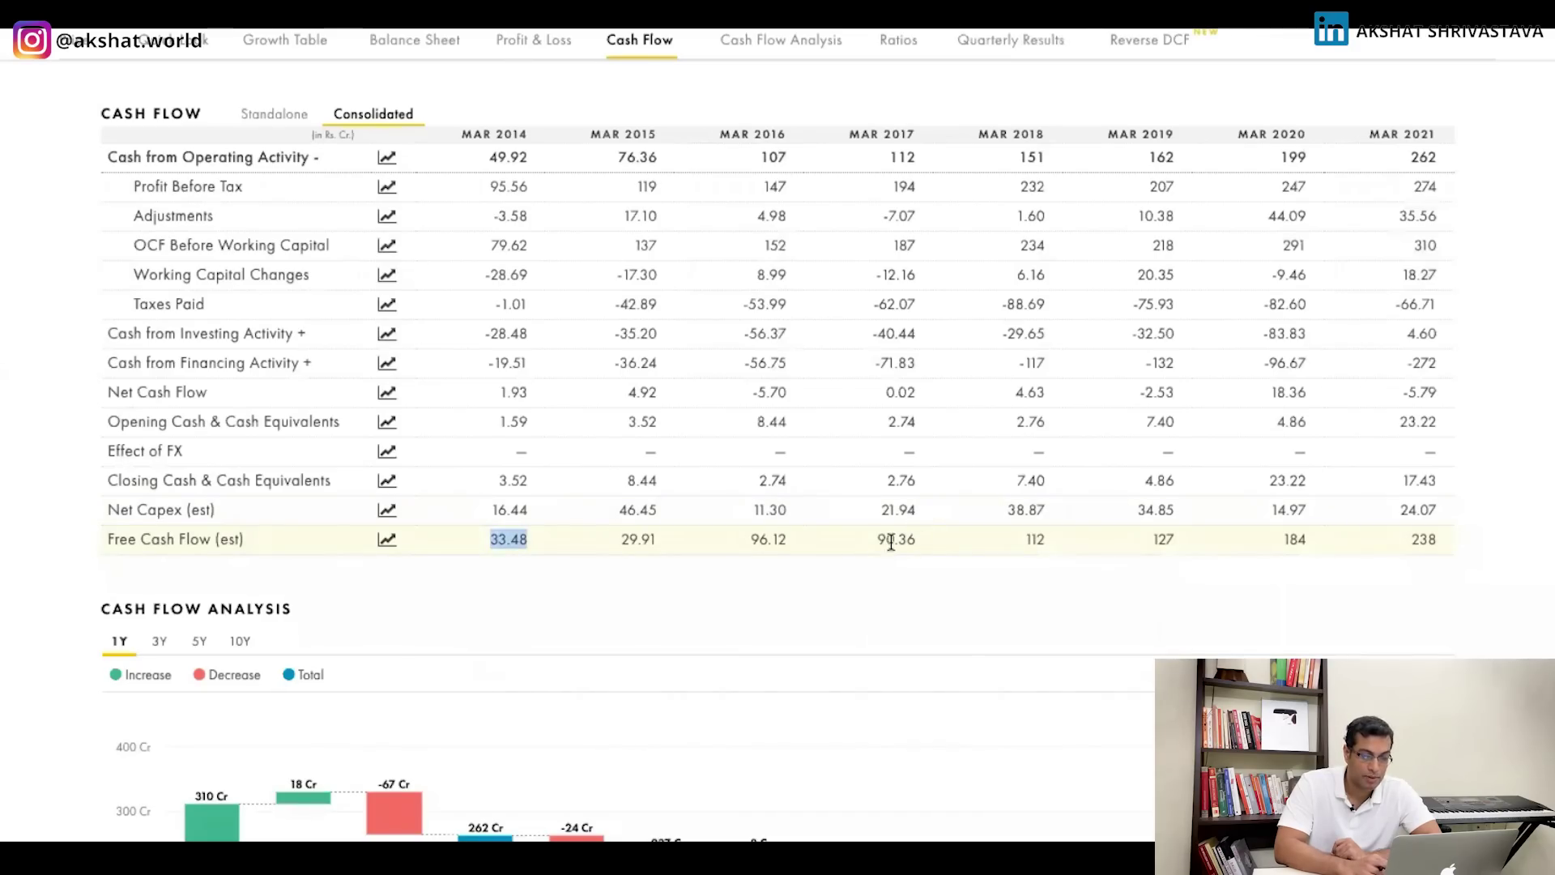
left_click_drag(874, 538, 911, 543)
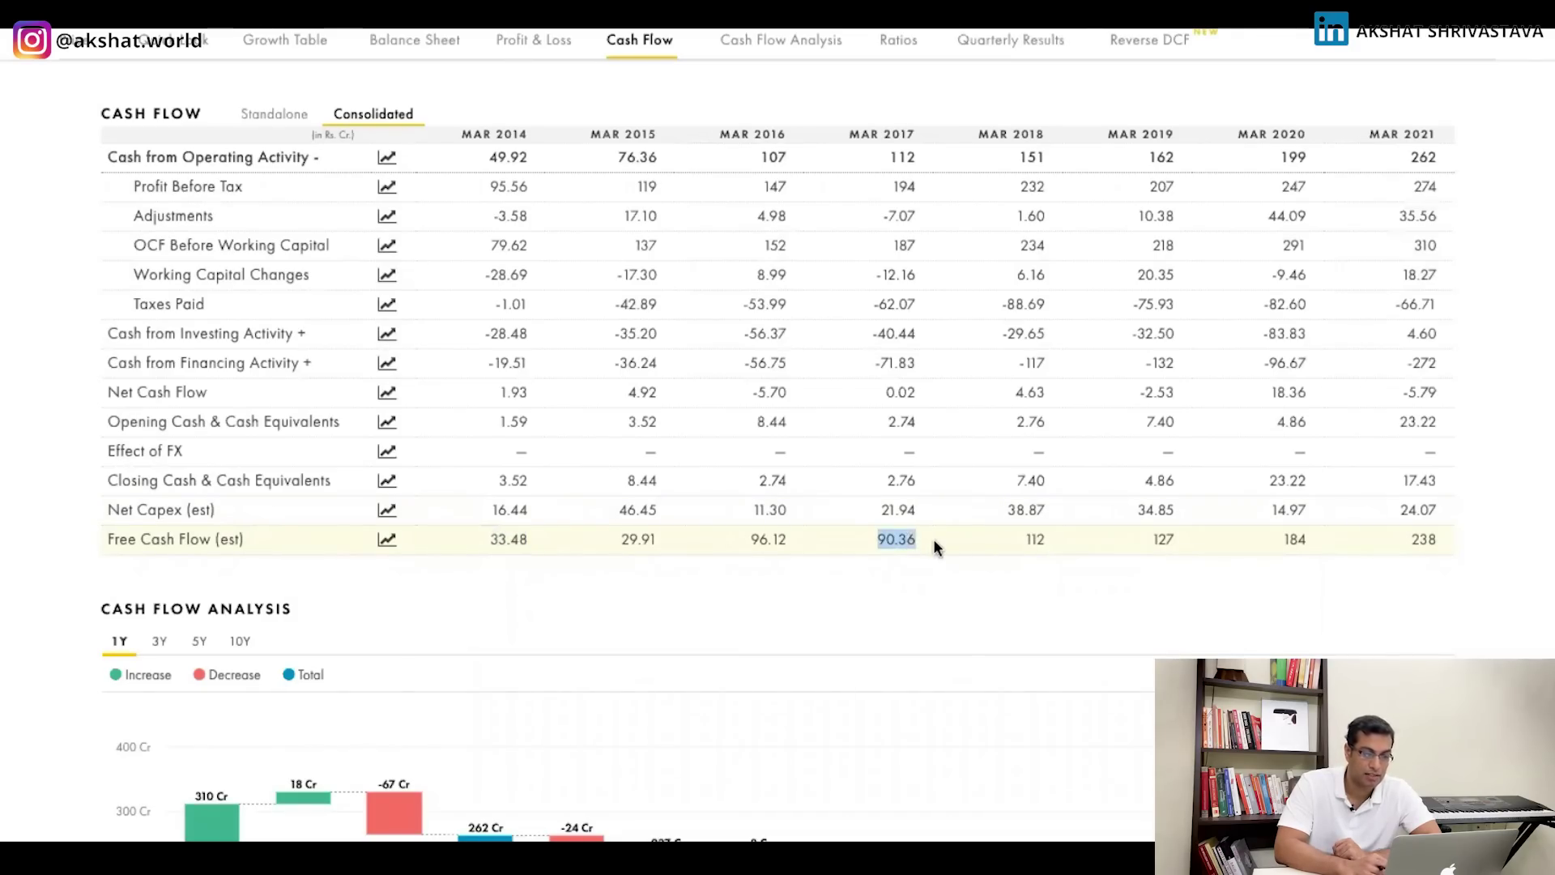
left_click(1027, 541)
scroll(1024, 535, "down", 1)
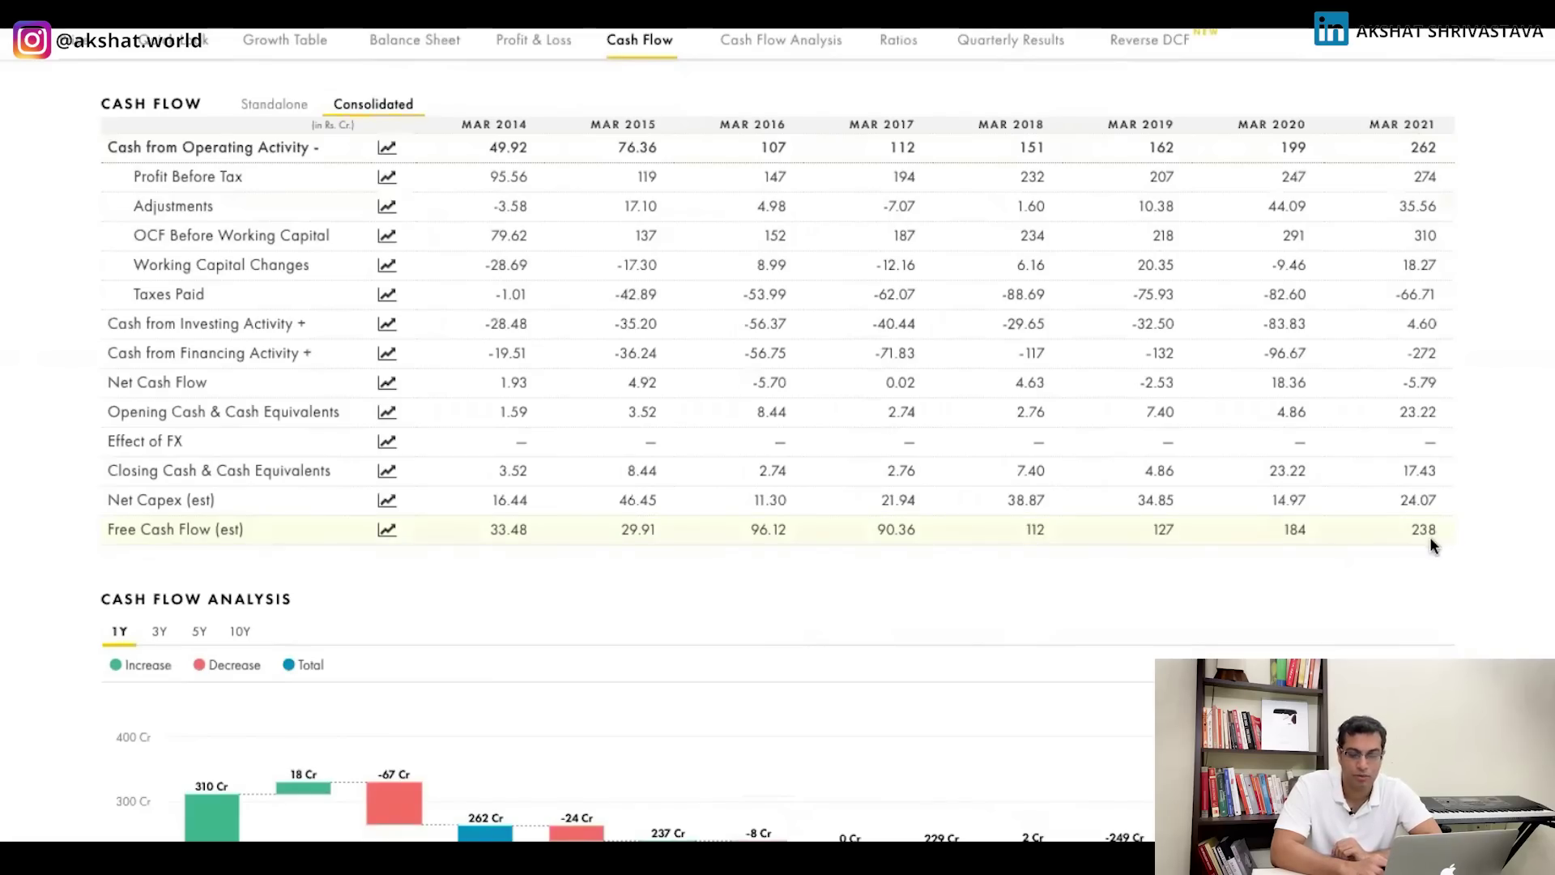
Return to the Reverse DCF calculator and set the 10-year terminal multiple to 20.
scroll(1431, 547, "down", 10)
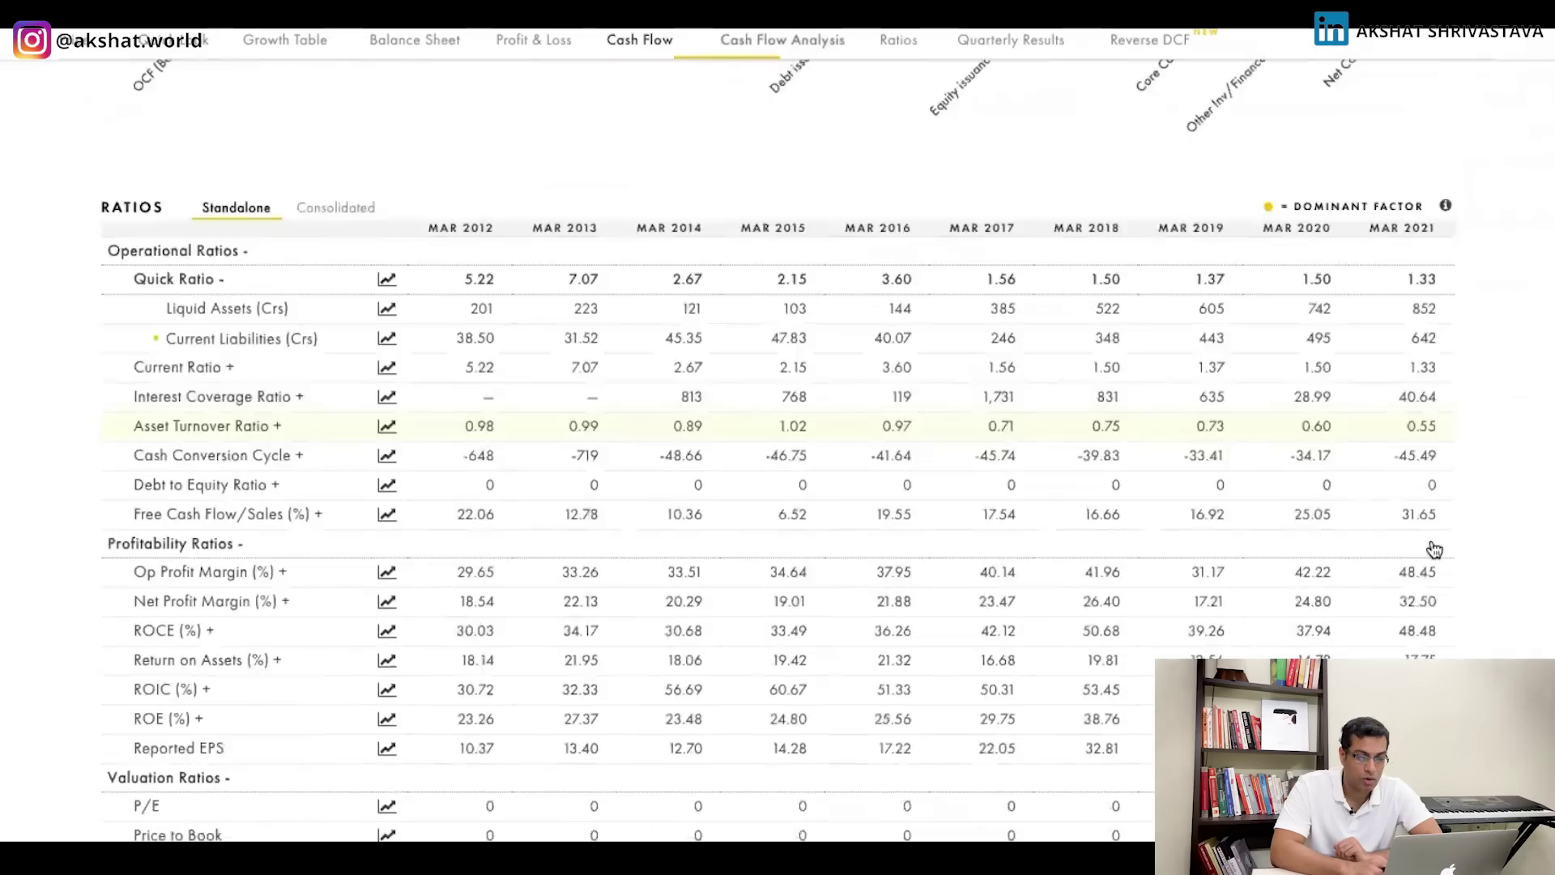
scroll(1432, 544, "up", 10)
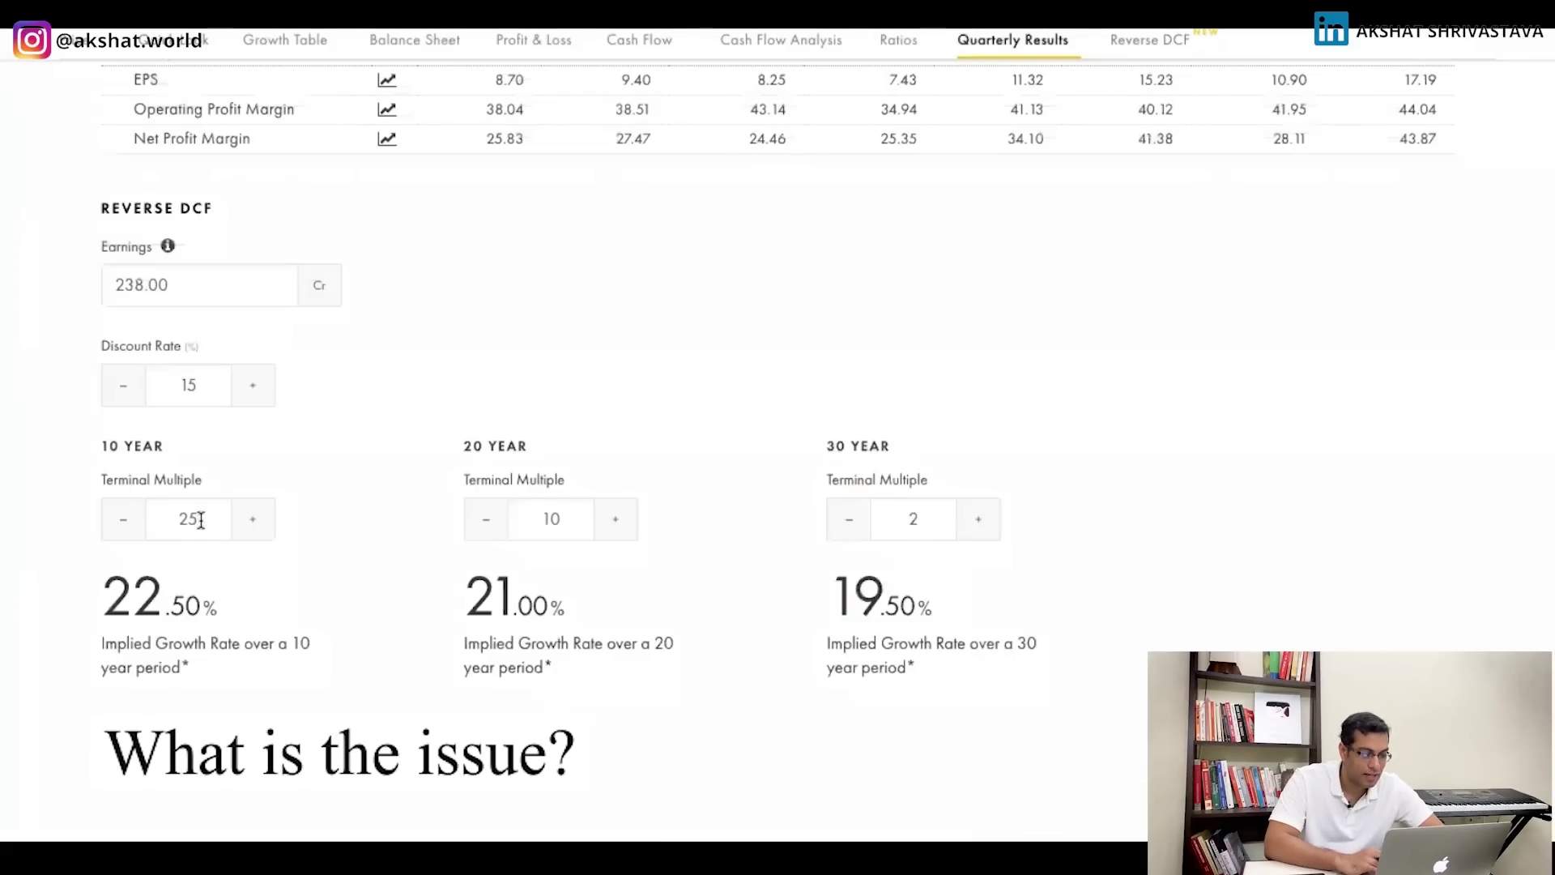
left_click(195, 519)
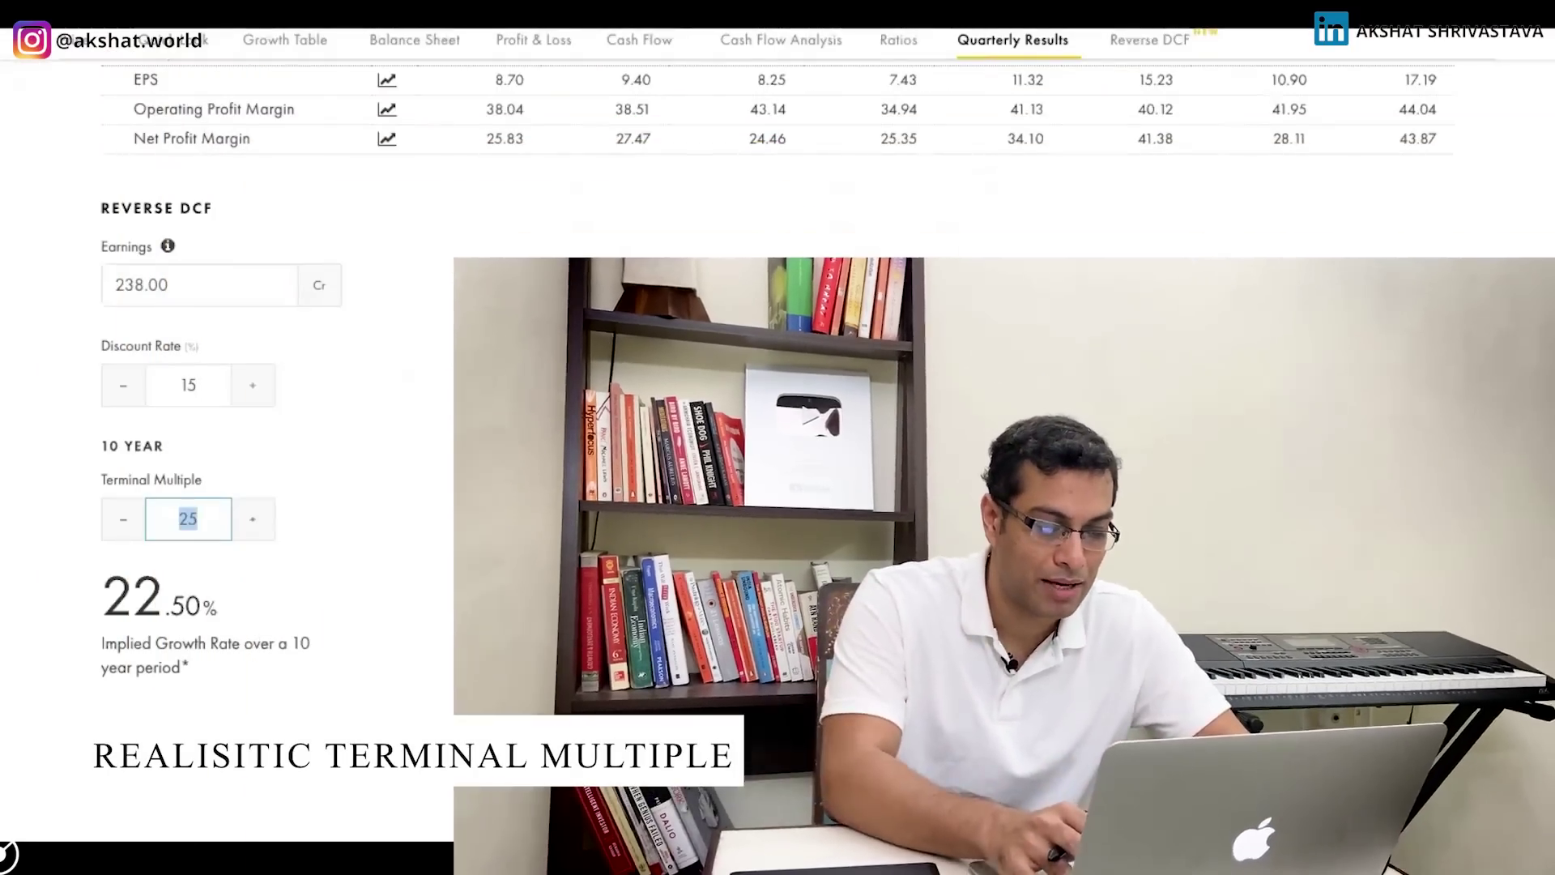
type("20")
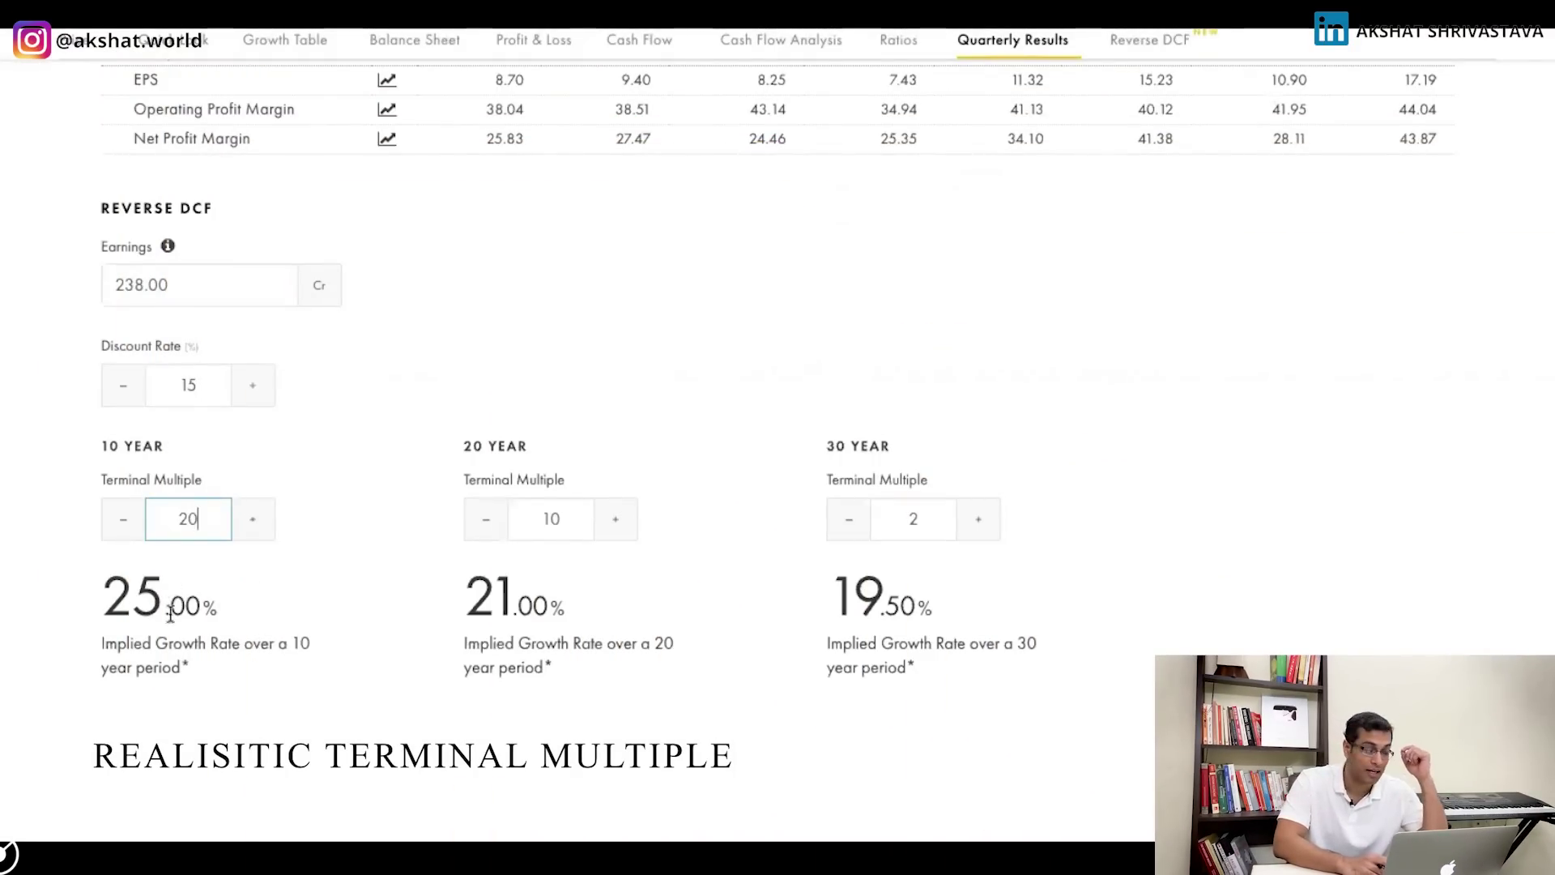
Highlight the 10-year implied growth rate and its caption in the Reverse DCF results.
scroll(352, 560, "up", 3)
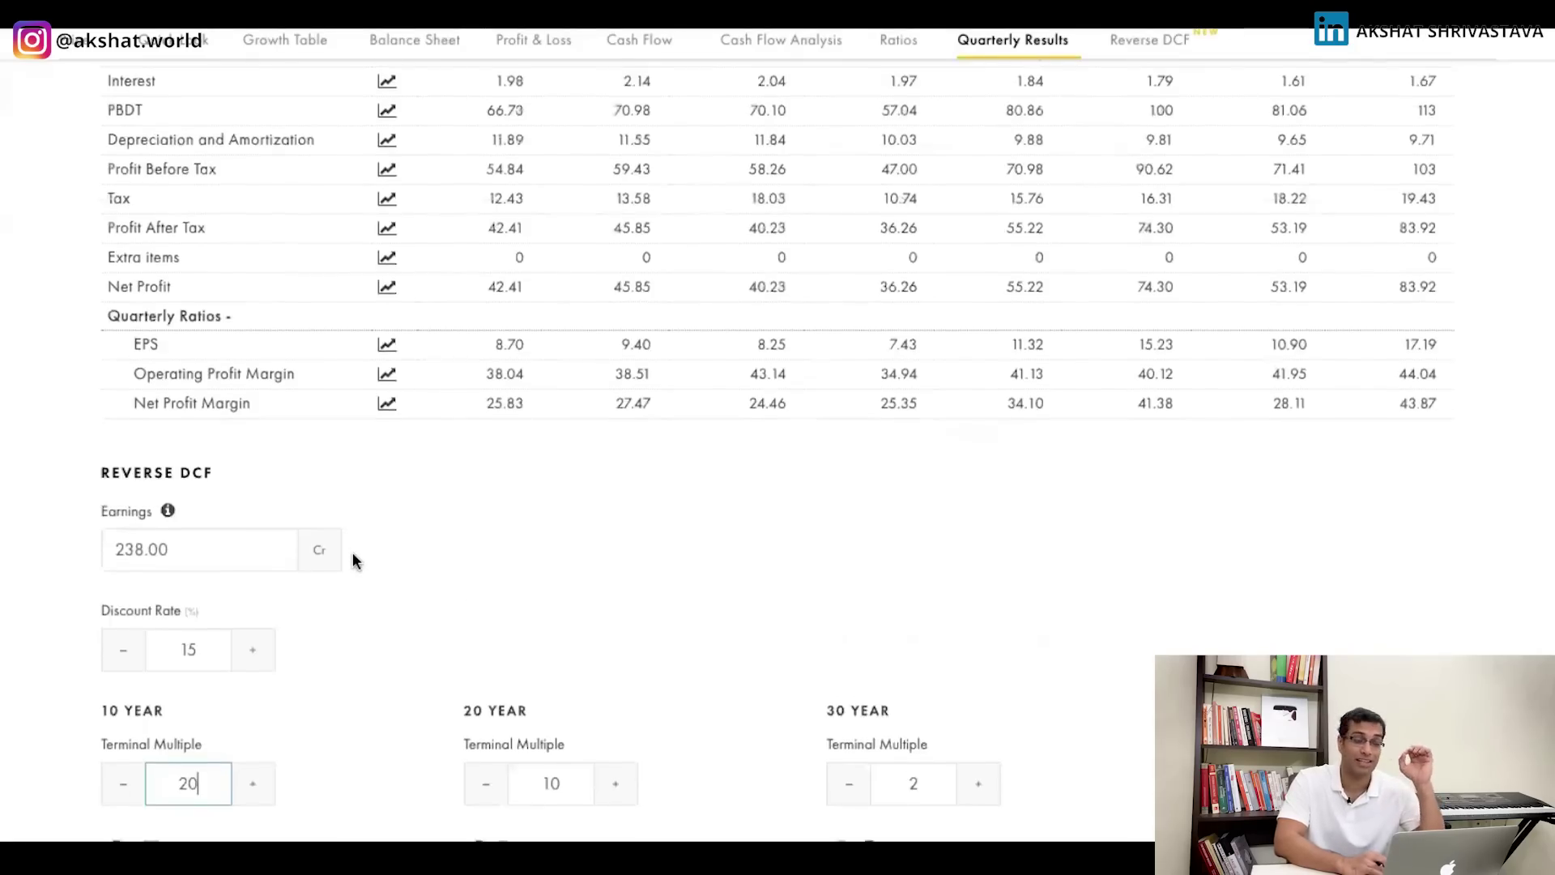
scroll(352, 561, "down", 5)
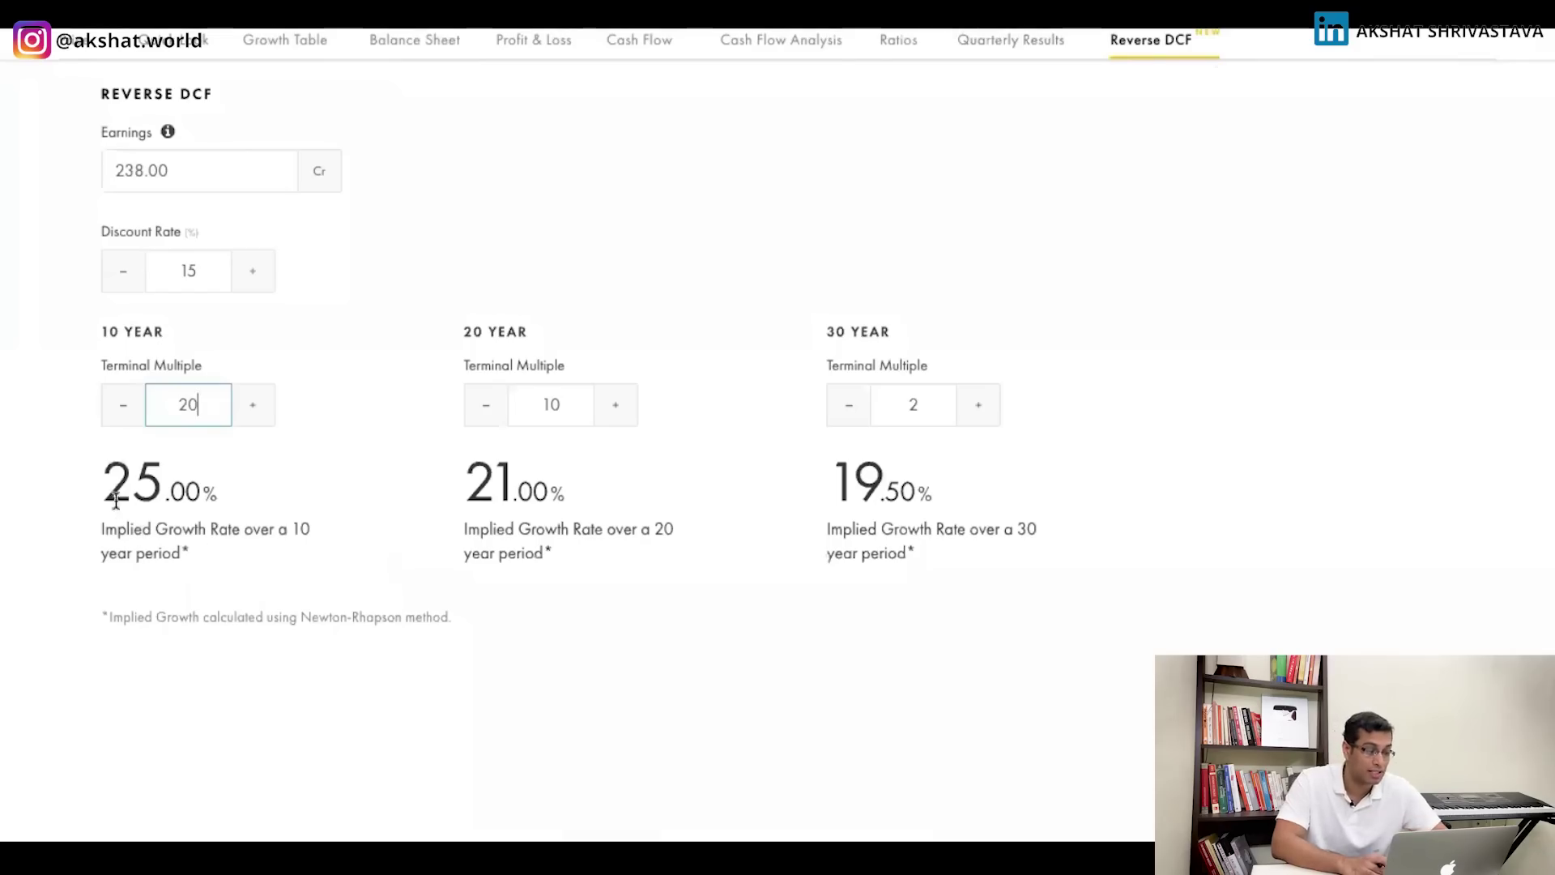
left_click_drag(104, 461, 251, 556)
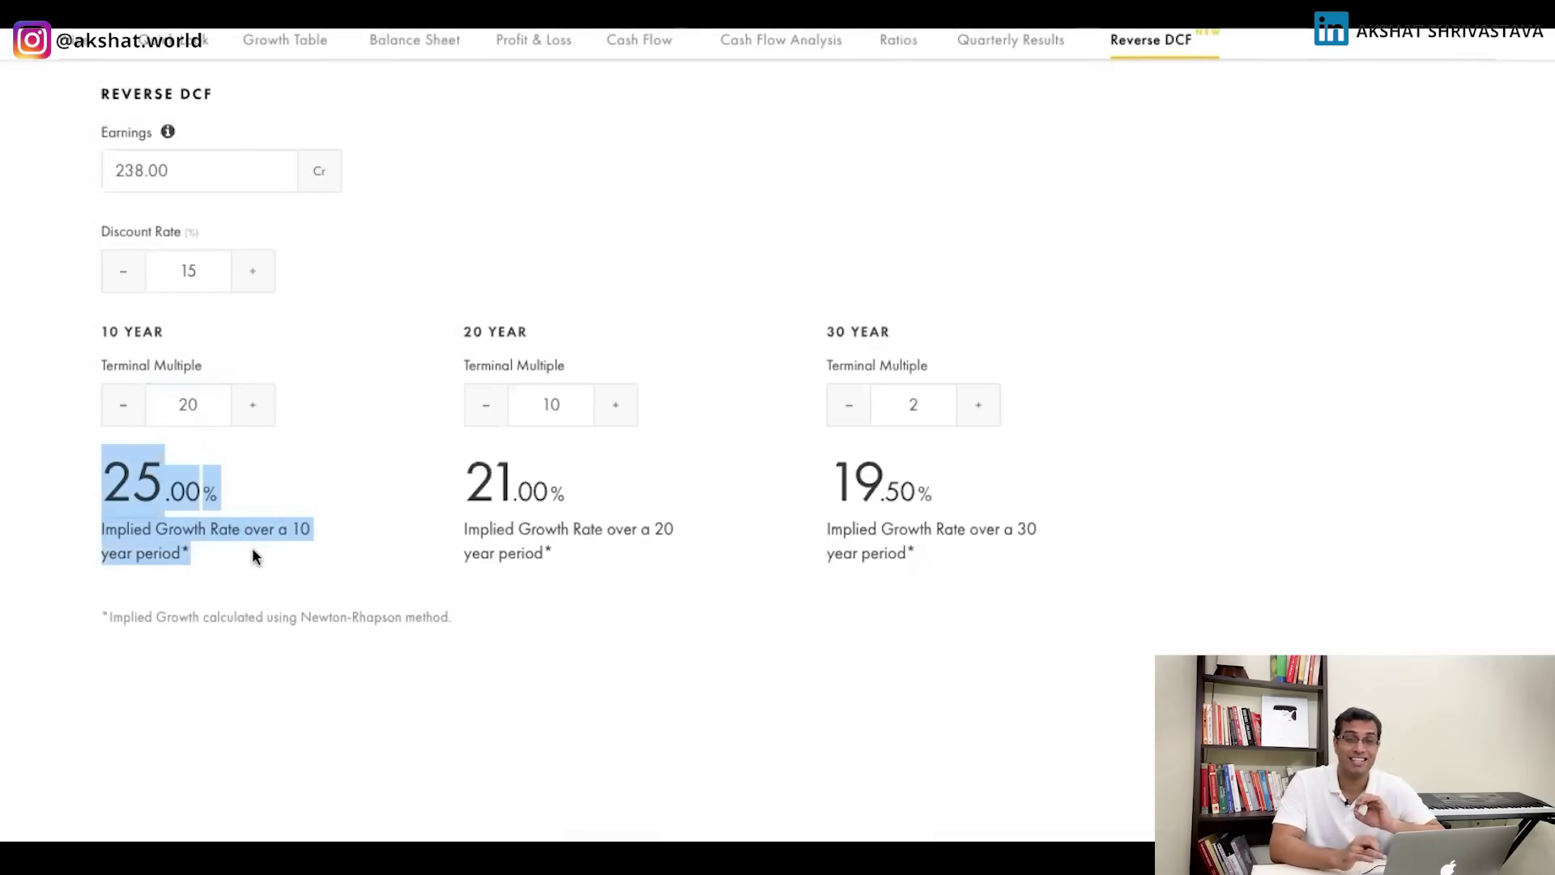
scroll(253, 556, "up", 3)
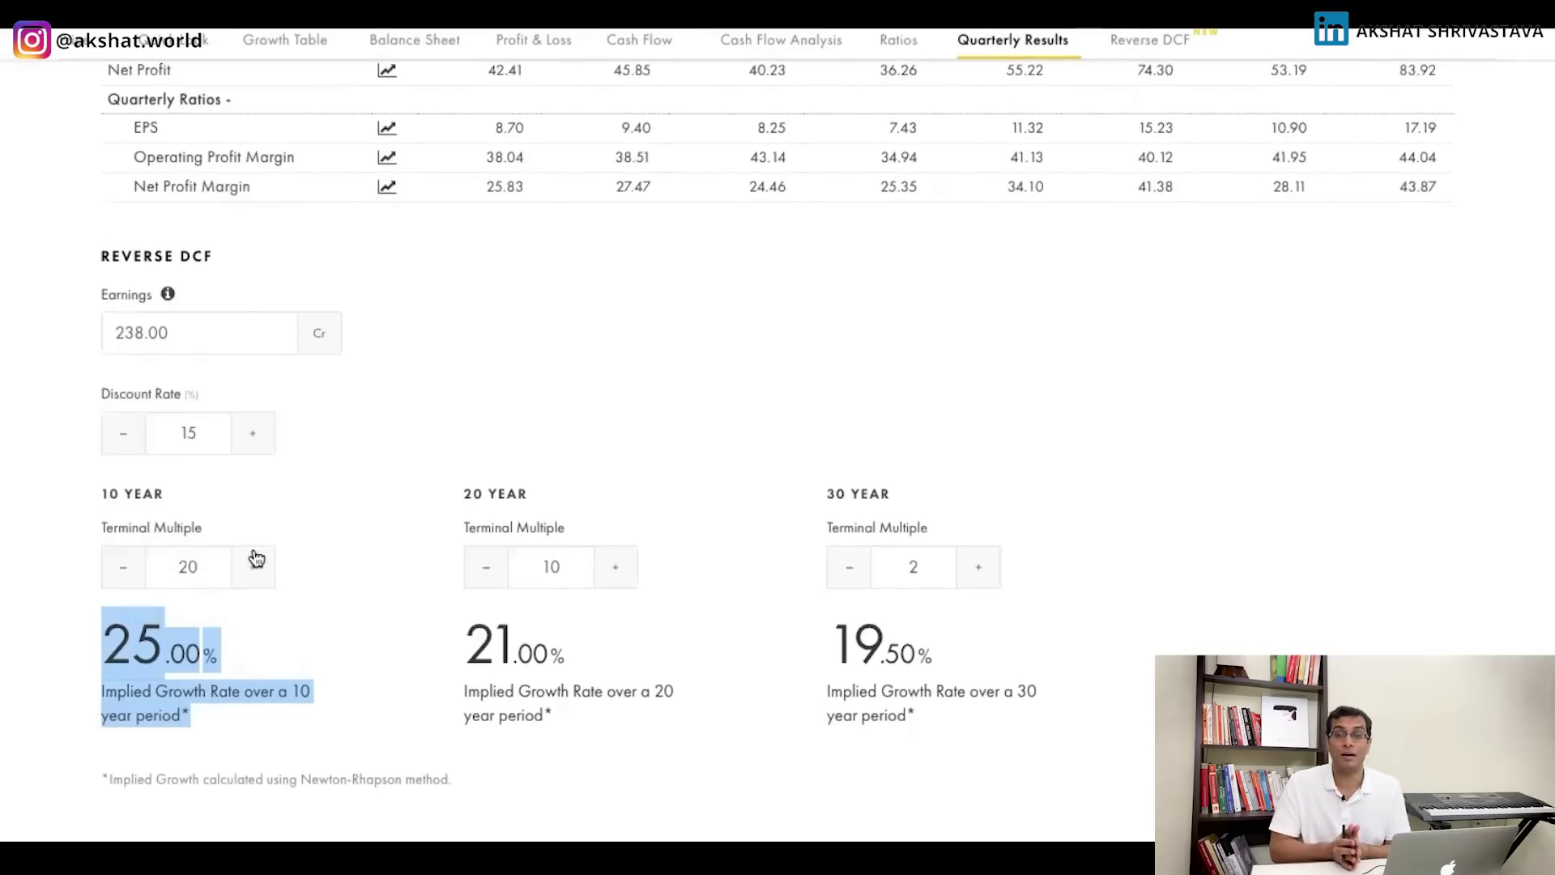